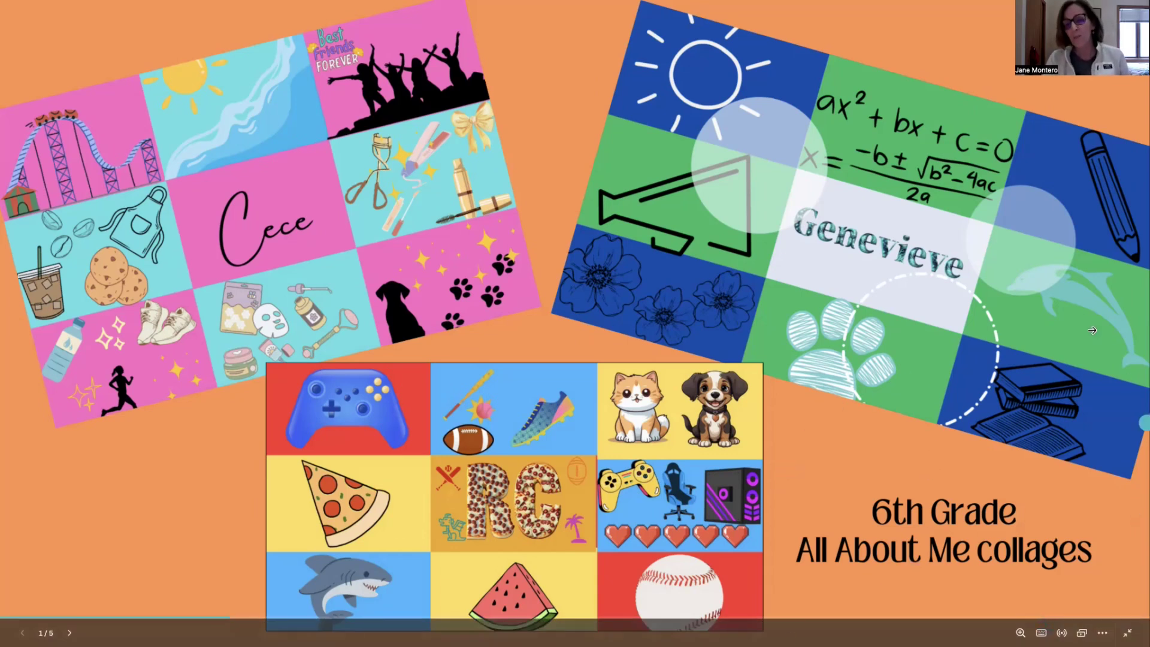
Advance through the remaining slides and return to editing page 3's empty checkerboard grid
click(1134, 343)
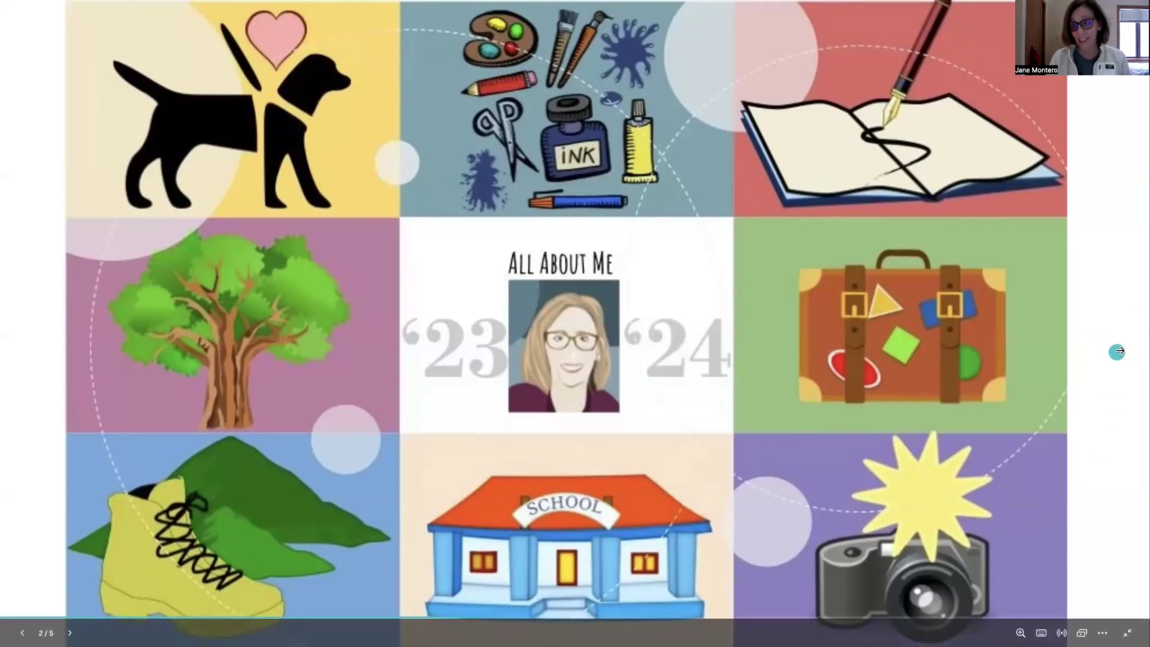
click(1140, 345)
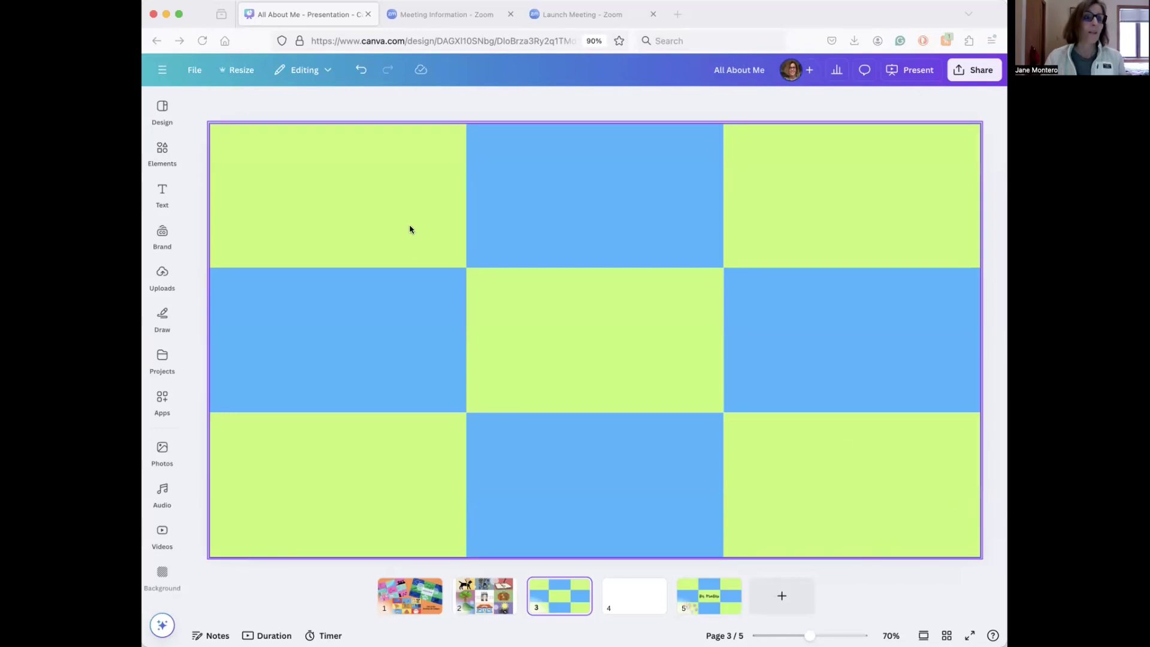
Go to the Canva home page to create a new Presentation design
click(162, 70)
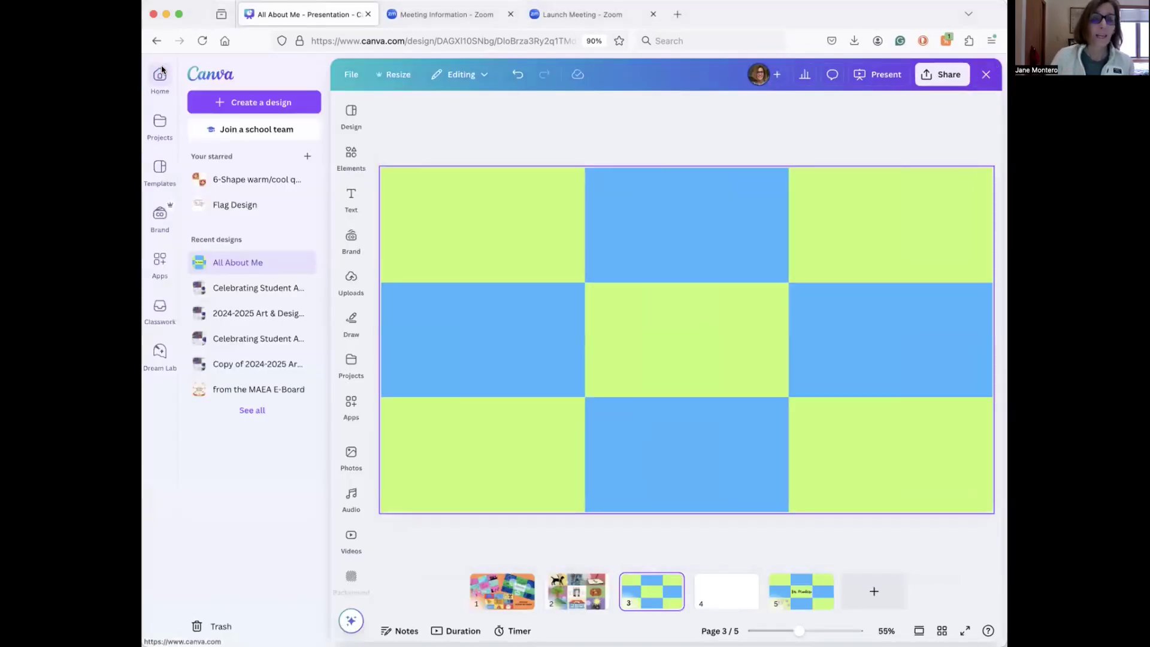
click(161, 73)
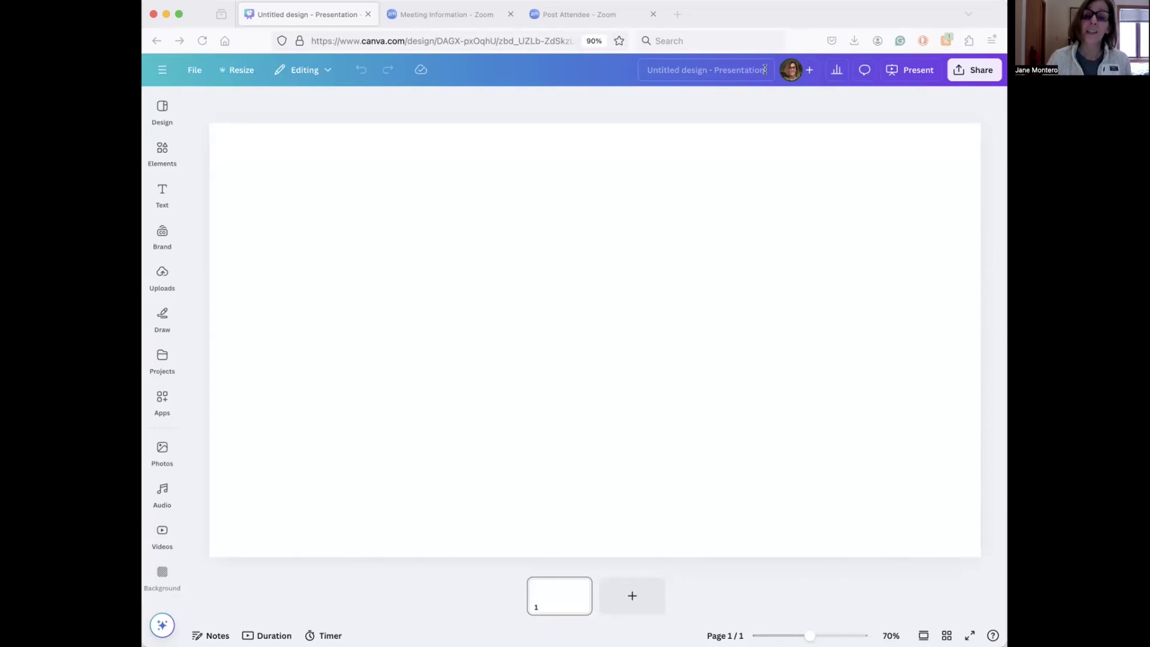
Retitle the design 'All About Me Collage', fixing the typo, and open the Elements panel
click(765, 70)
key(BackSpace)
text(all About Me Colalge)
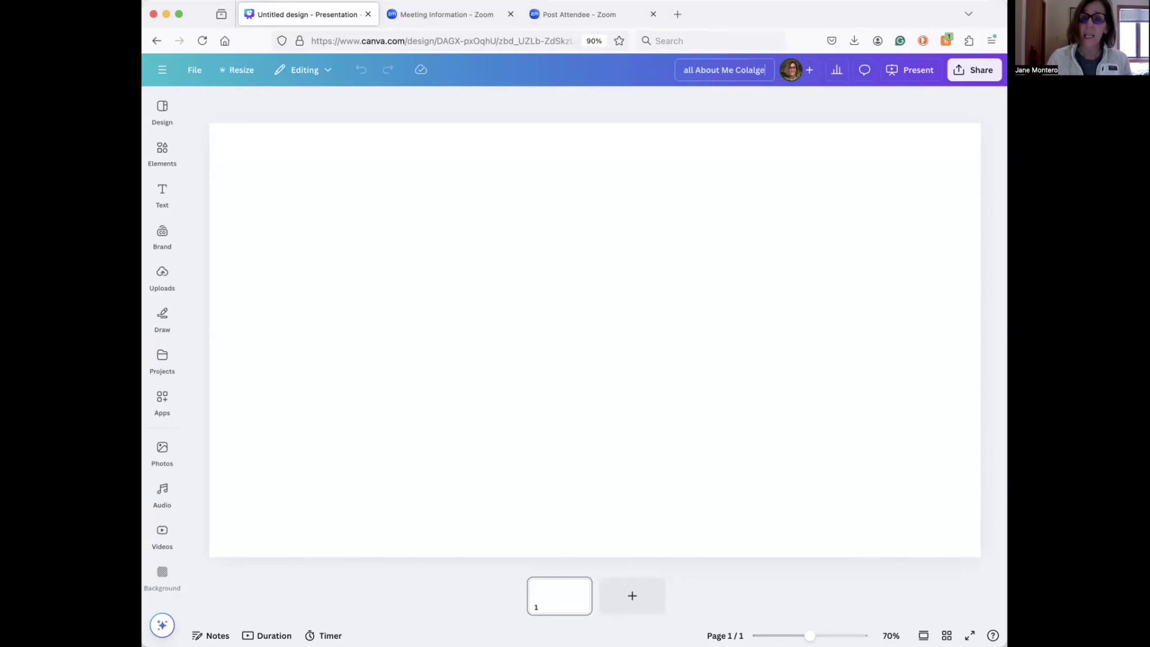
key(BackSpace)
key(BackSpace)
key(BackSpace)
key(BackSpace)
text(lage)
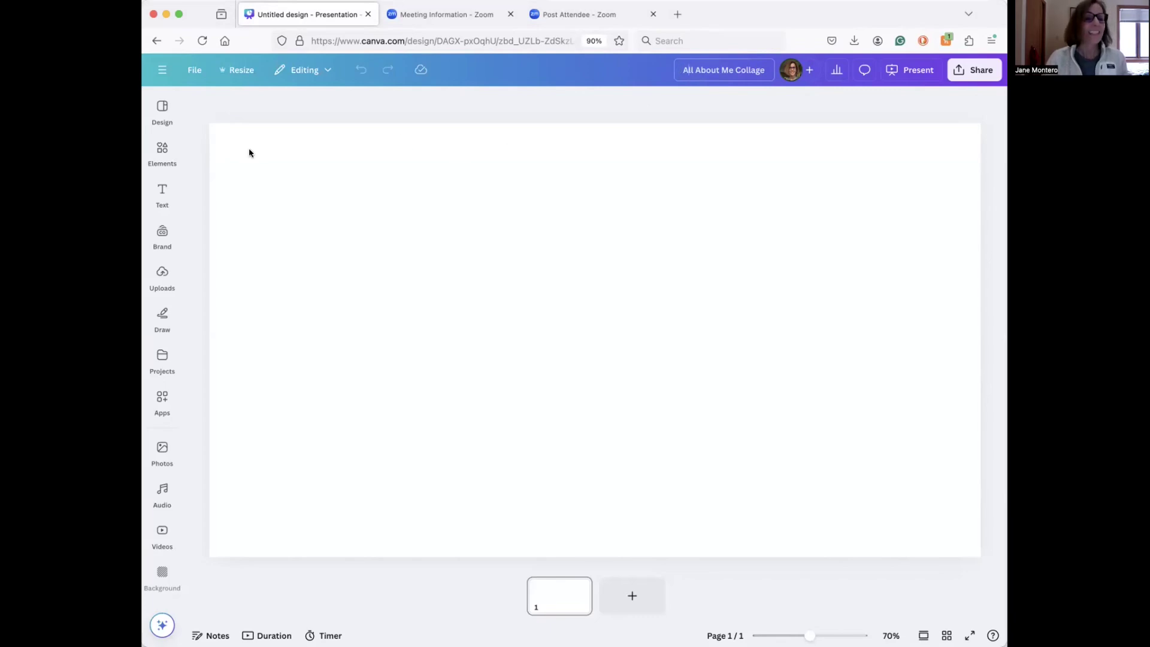
click(161, 151)
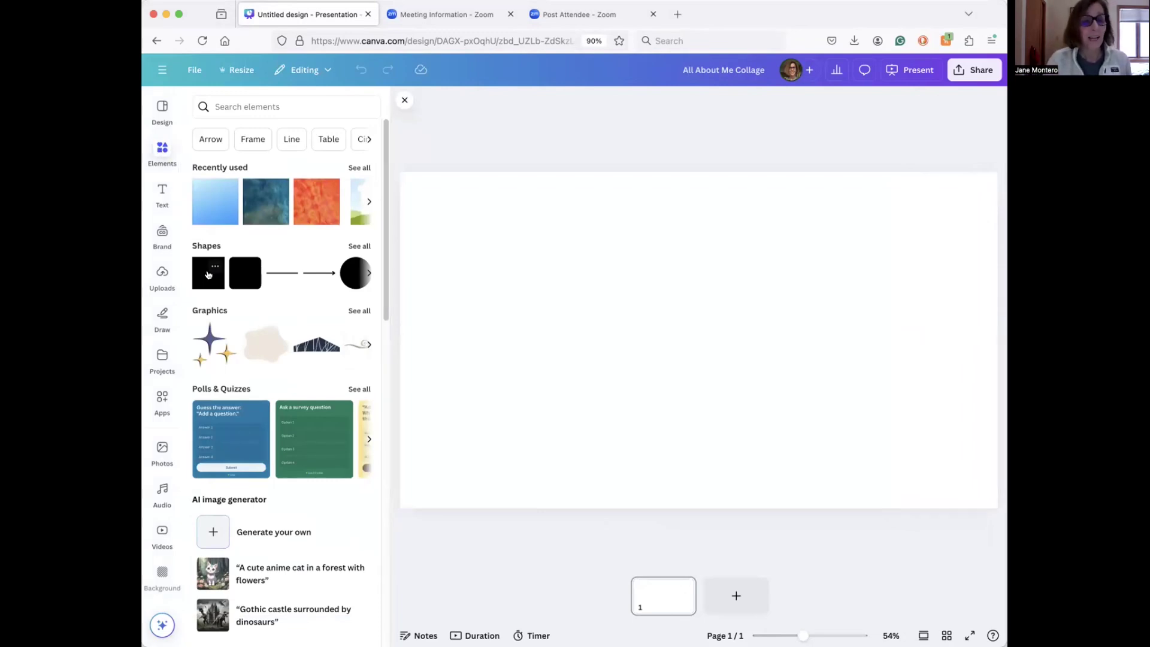
Add a square, move it to the top-left corner and widen it to about 641 by 324
click(208, 275)
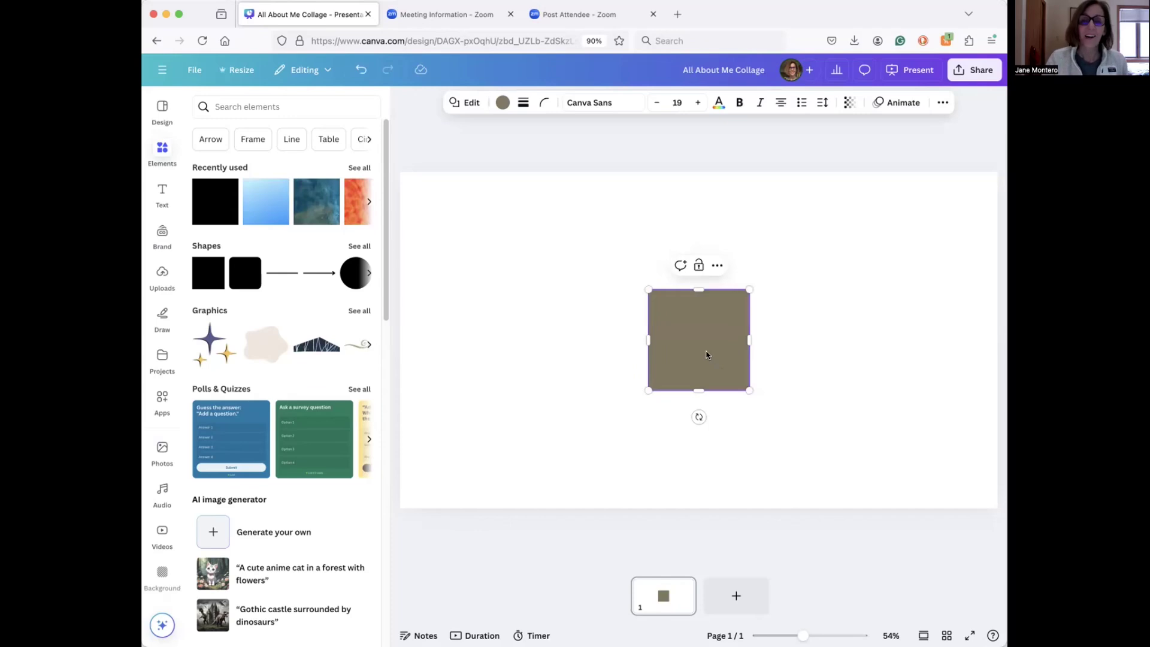
drag(702, 346, 459, 232)
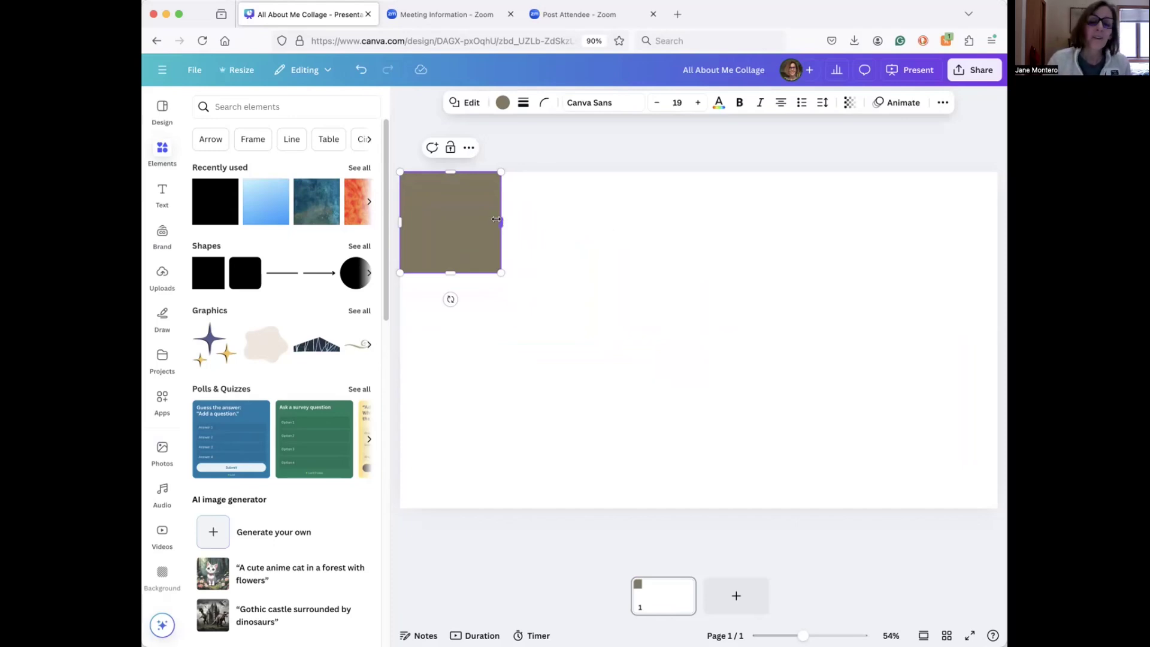
drag(496, 219, 598, 223)
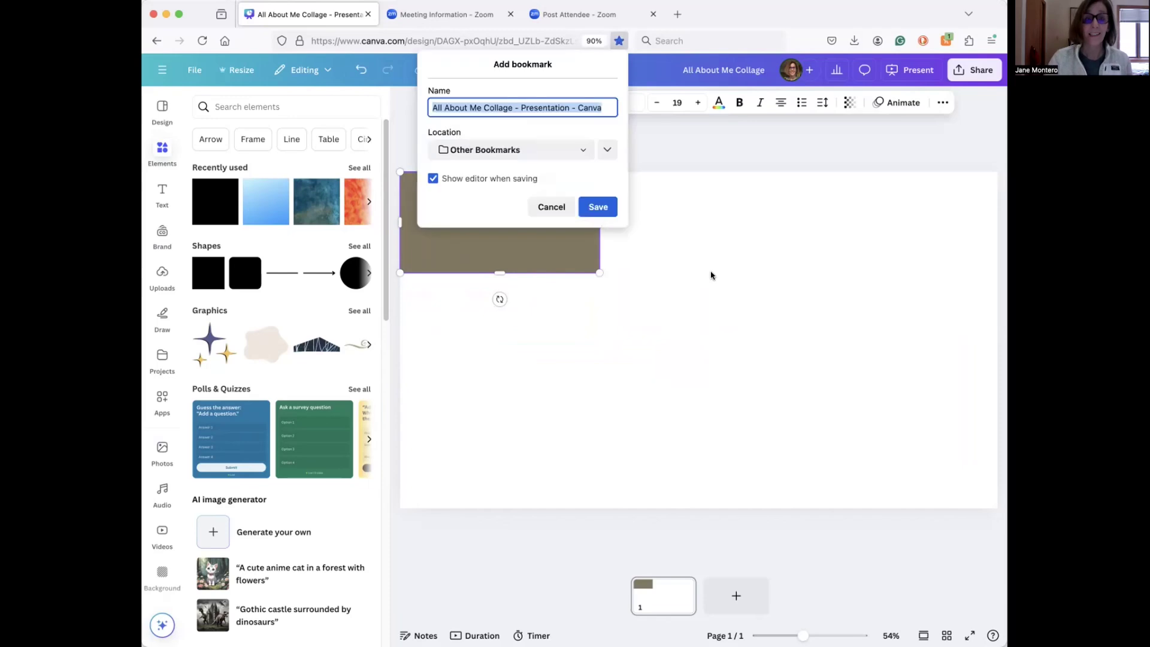
click(548, 207)
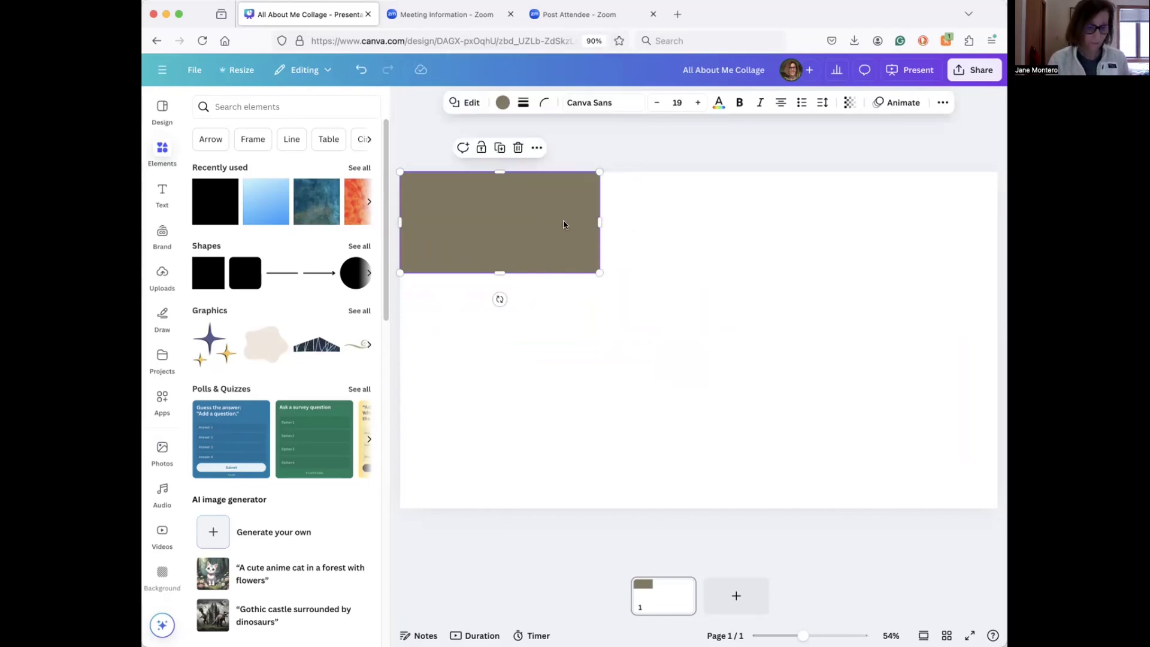
Copy the rectangle beside the original in light cyan, then add a third copy at the row's right end
drag(526, 220, 724, 216)
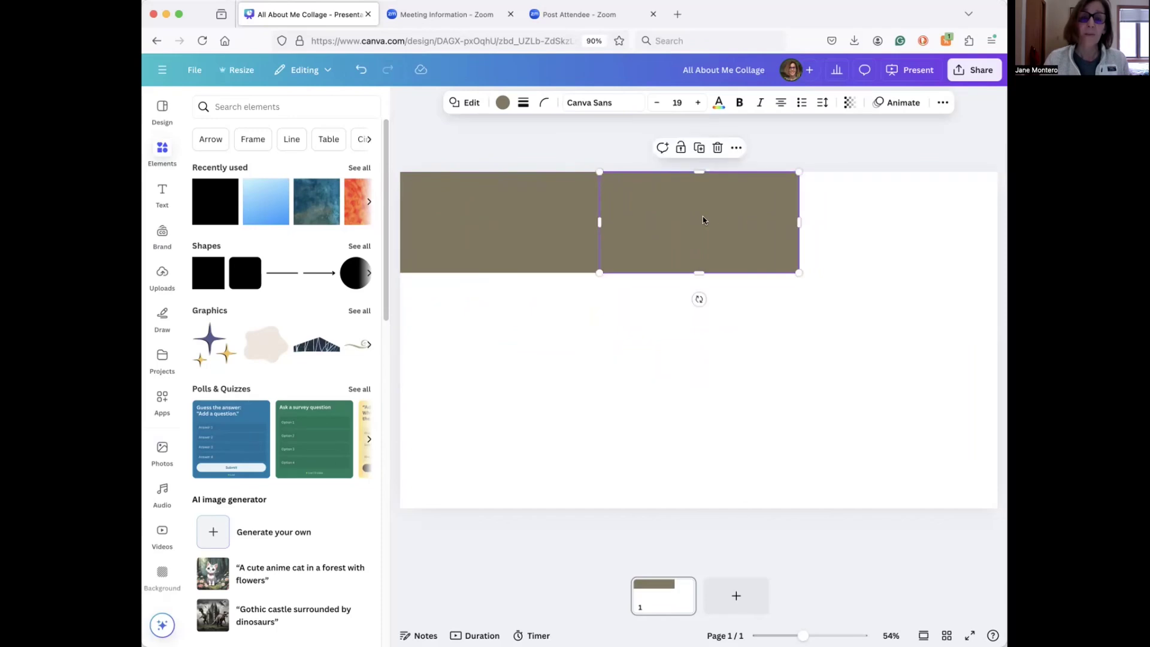
click(502, 102)
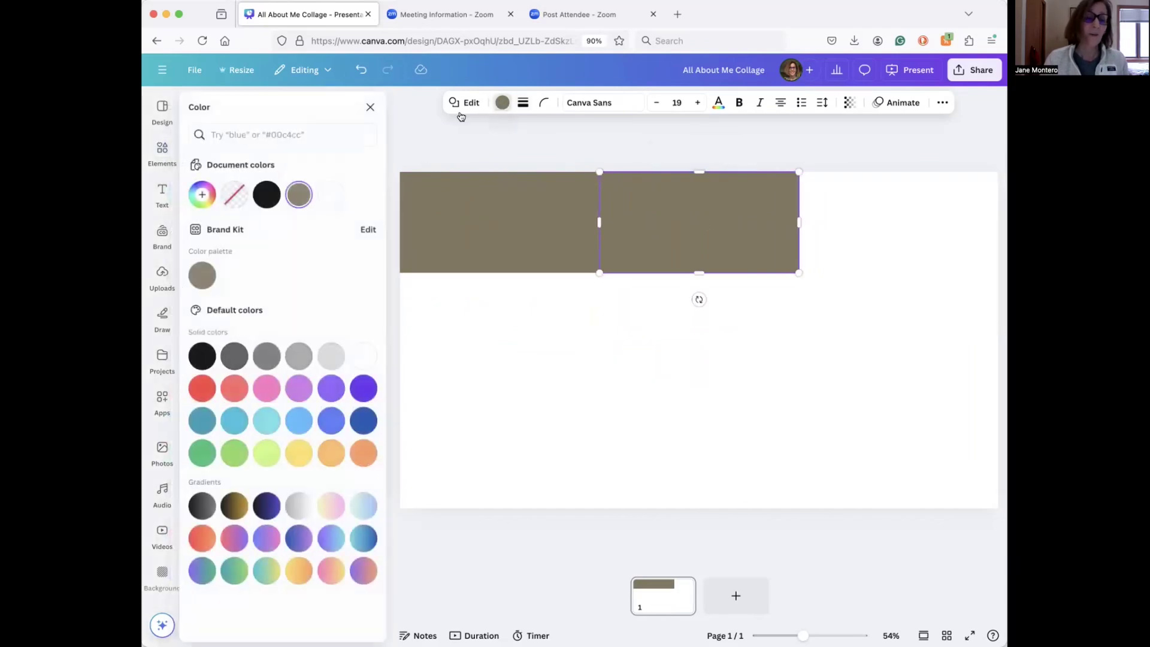
click(270, 420)
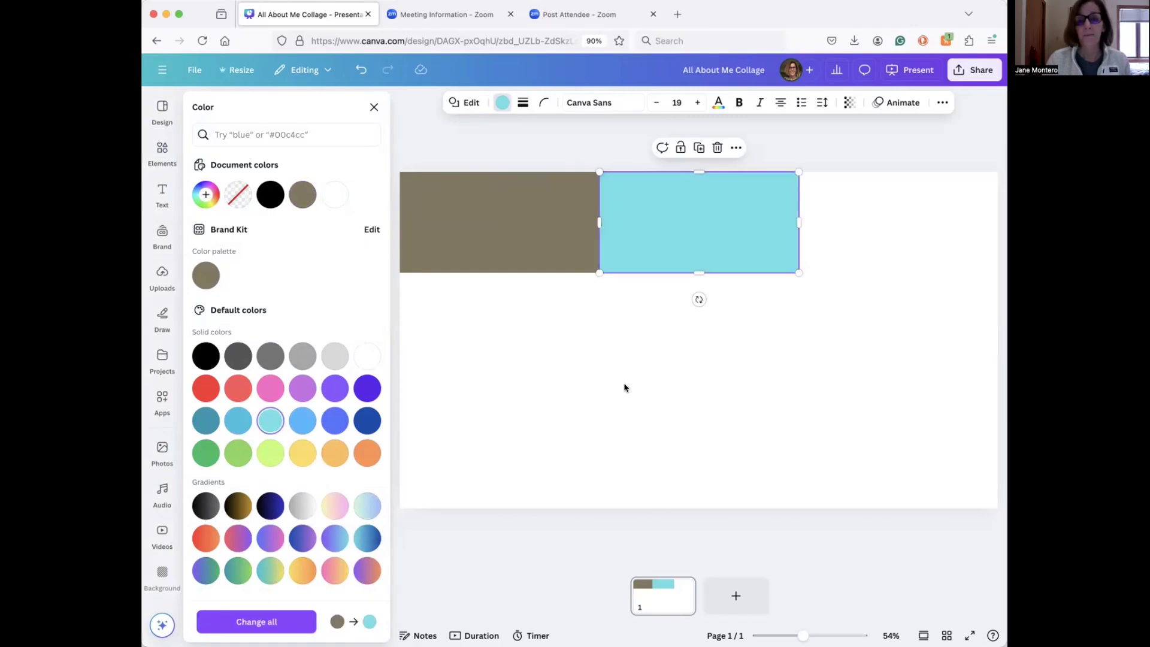
click(539, 252)
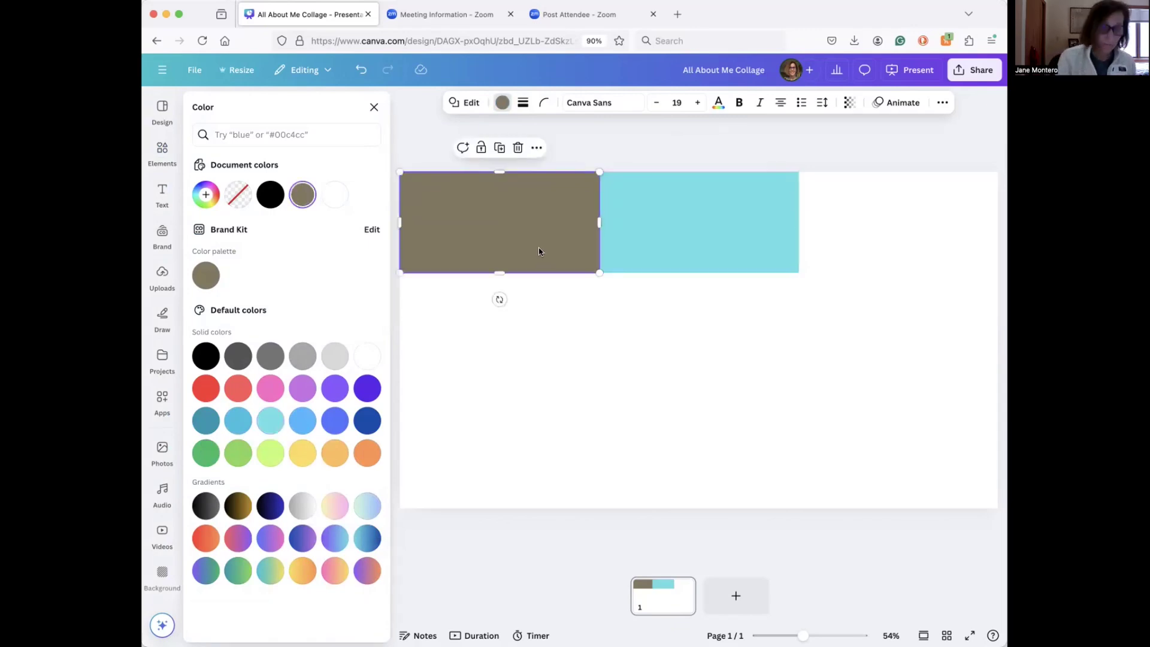
drag(539, 251, 929, 243)
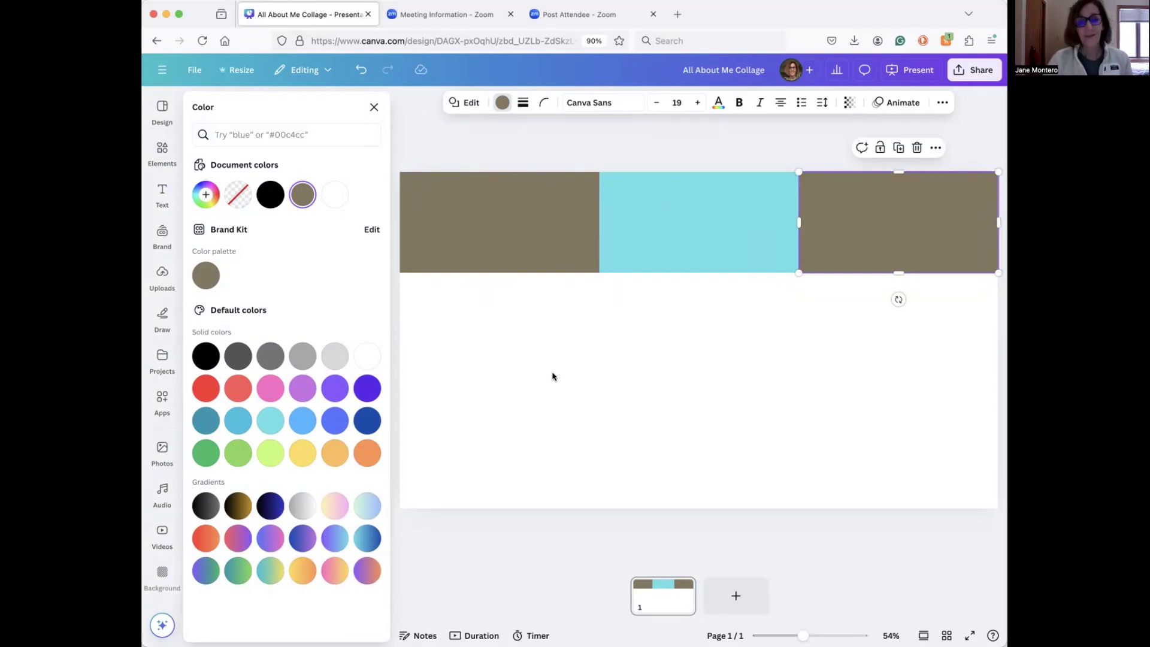
Turn the left and right brown rectangles green
click(494, 249)
click(238, 455)
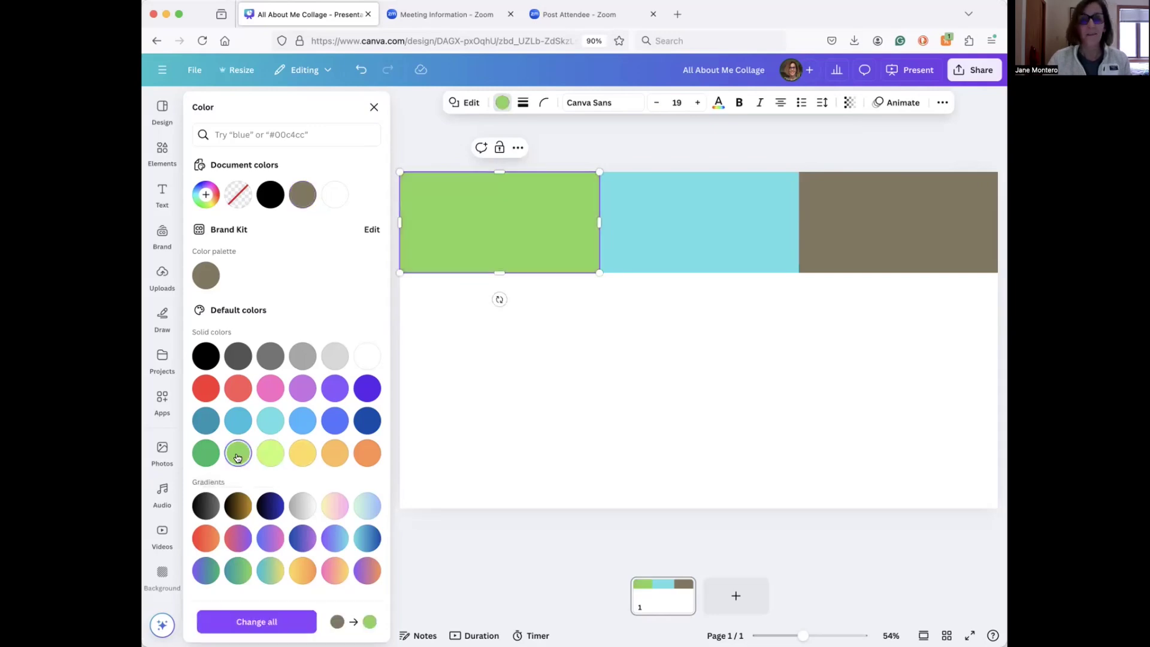
click(869, 217)
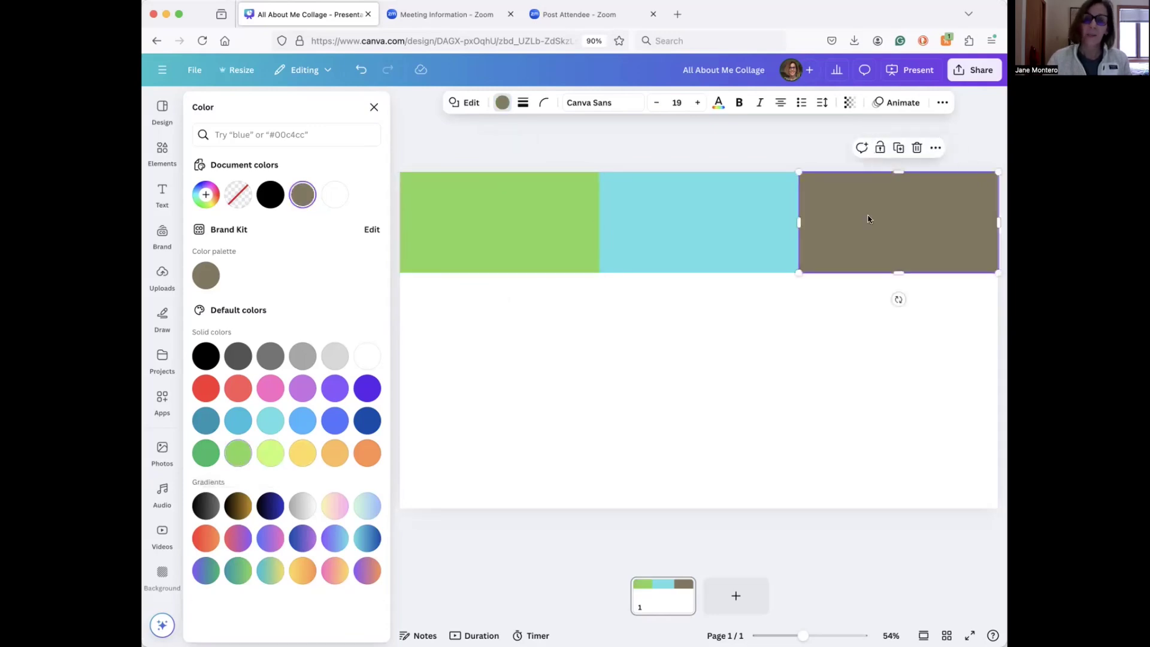
click(238, 455)
click(673, 376)
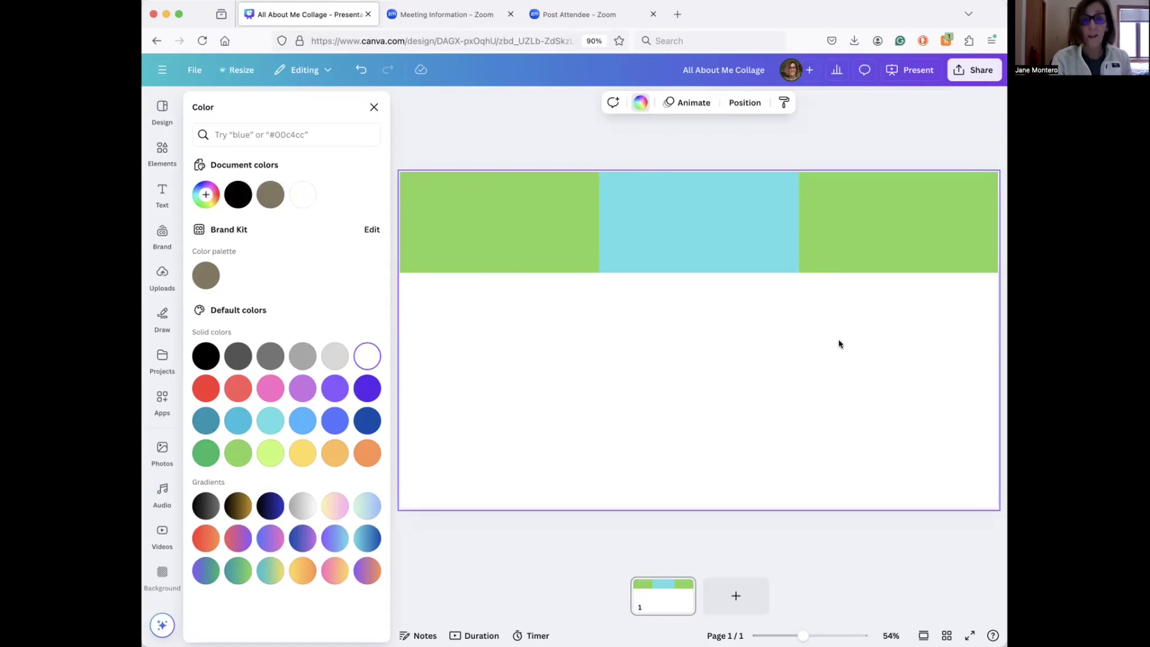
Group the three-rectangle row and stack two duplicates beneath it as the second and third rows
key(super+a)
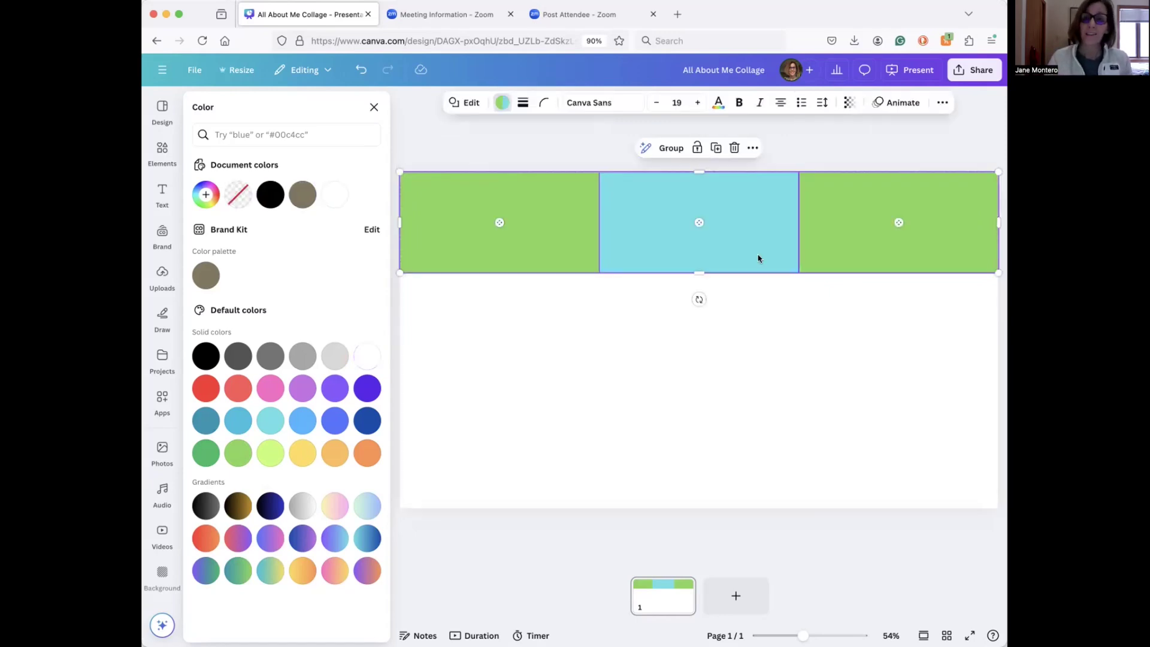
click(671, 148)
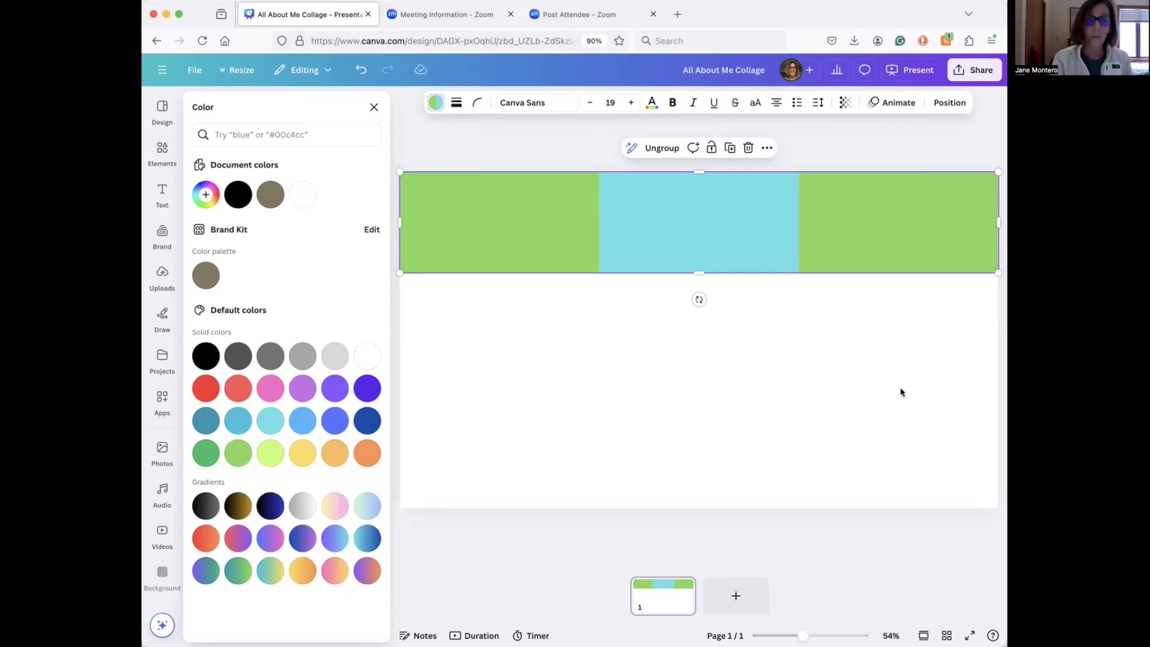
click(550, 206)
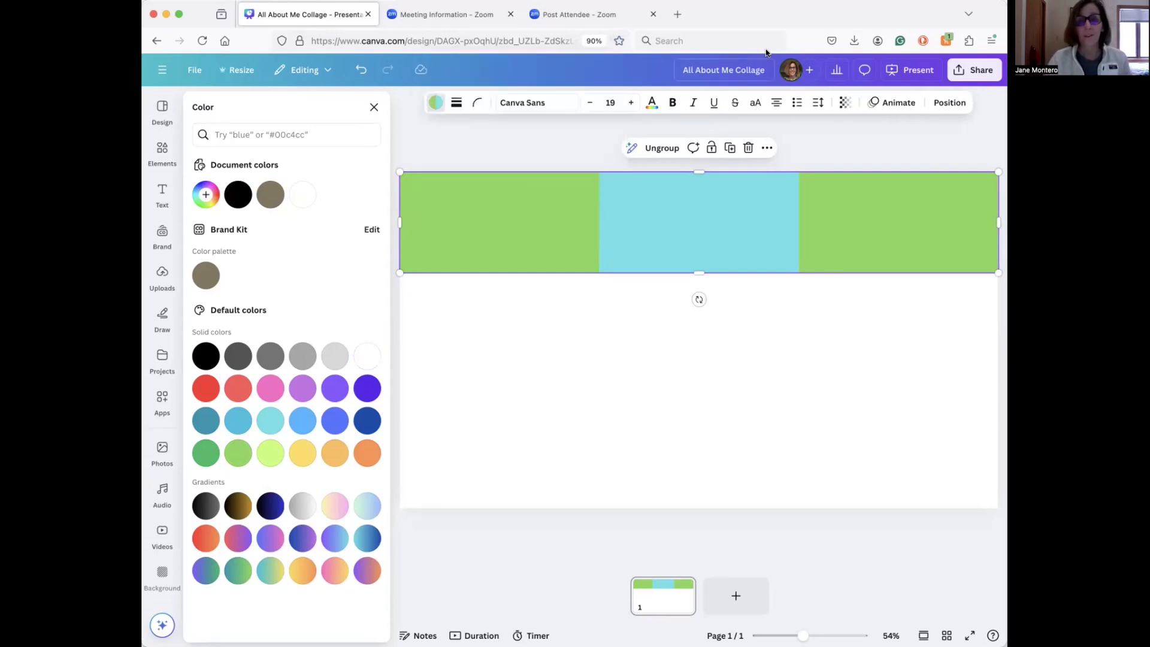
click(729, 147)
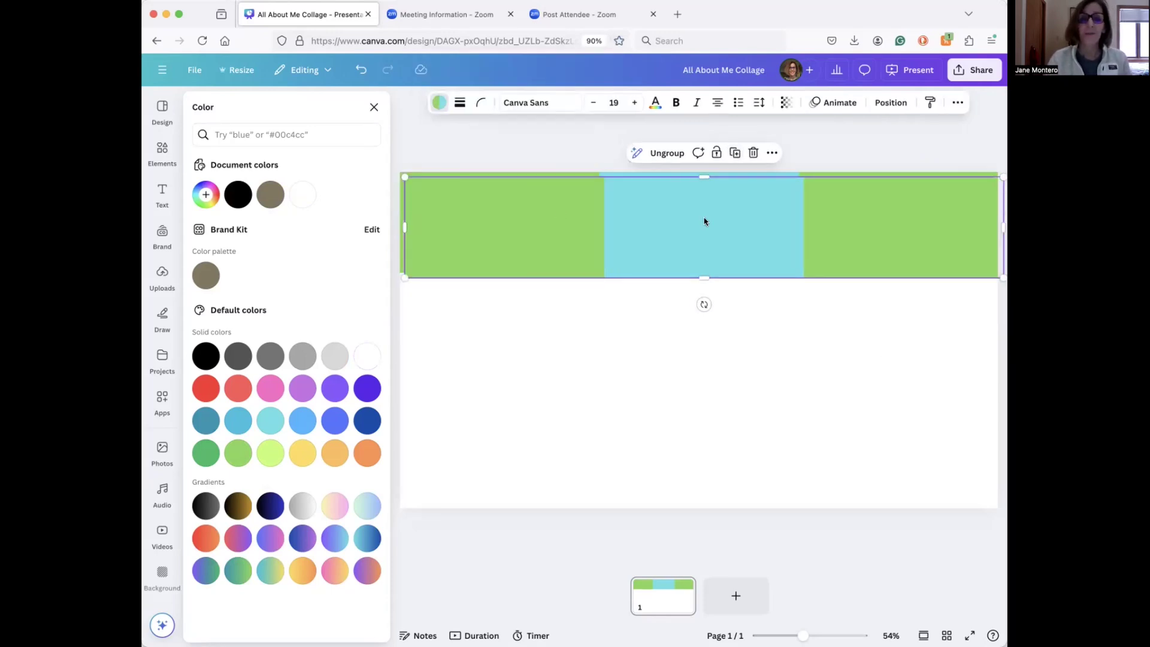
drag(704, 221, 704, 307)
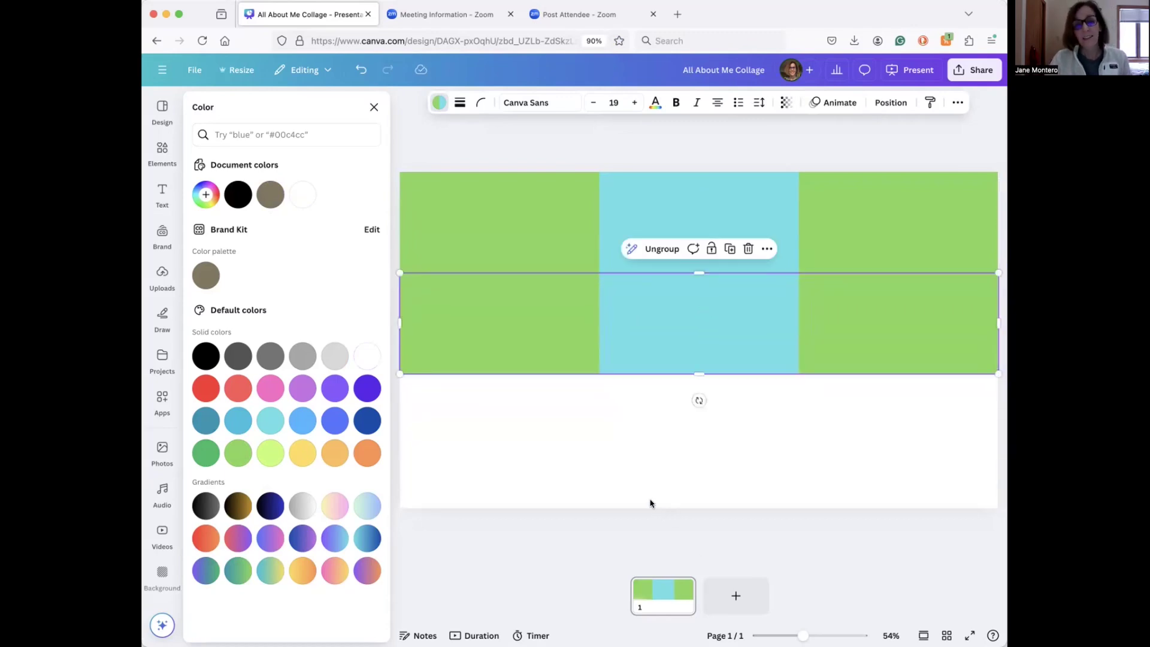
click(729, 249)
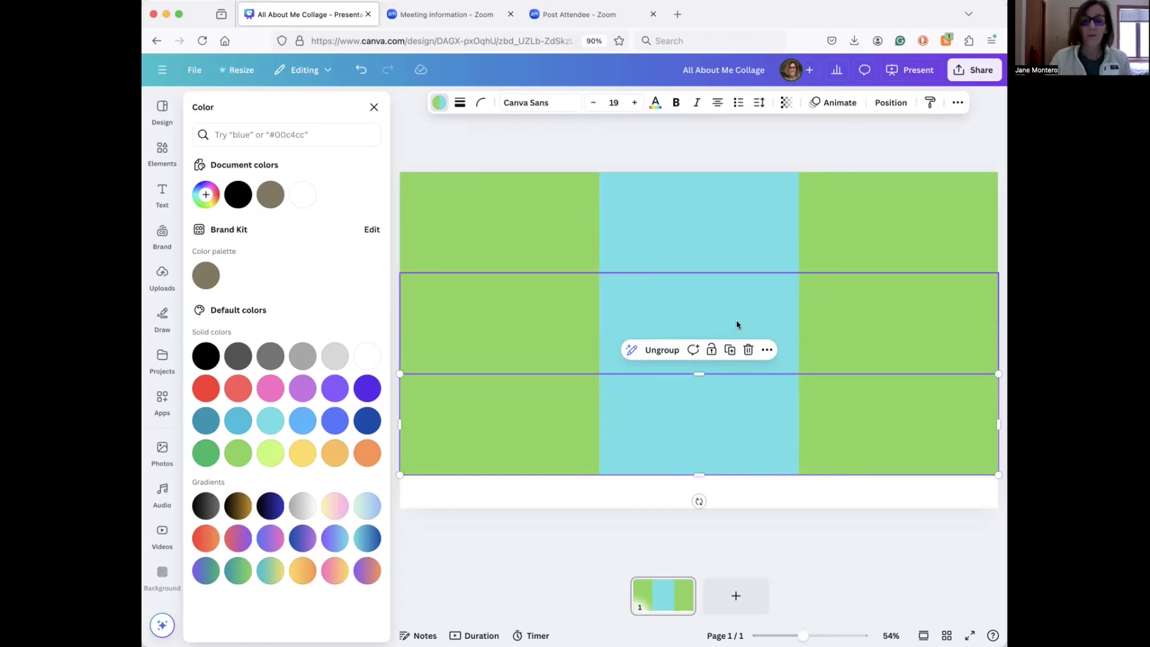
Ungroup the middle row and recolour its cells blue, green, blue
click(685, 311)
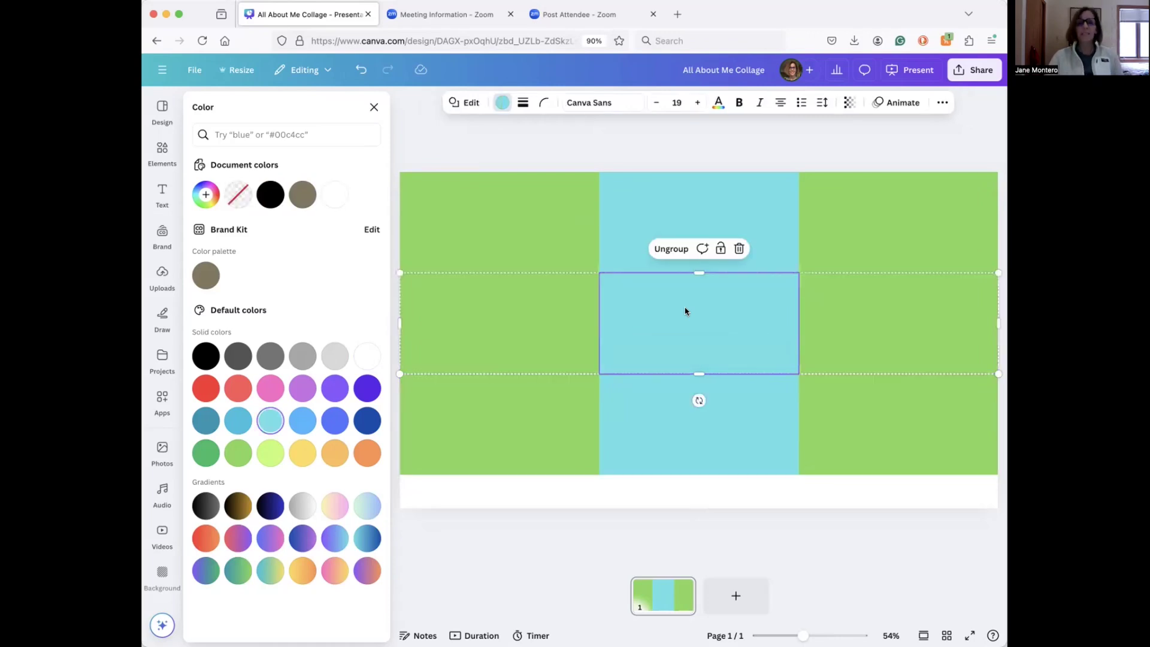
click(670, 249)
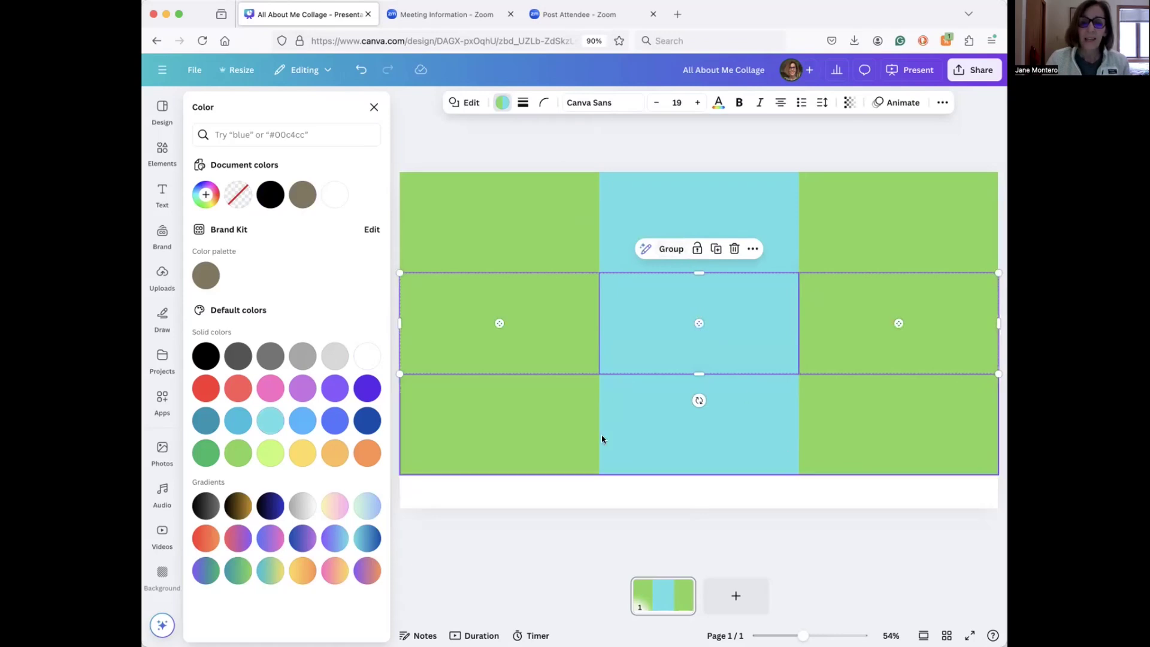
click(740, 506)
click(501, 329)
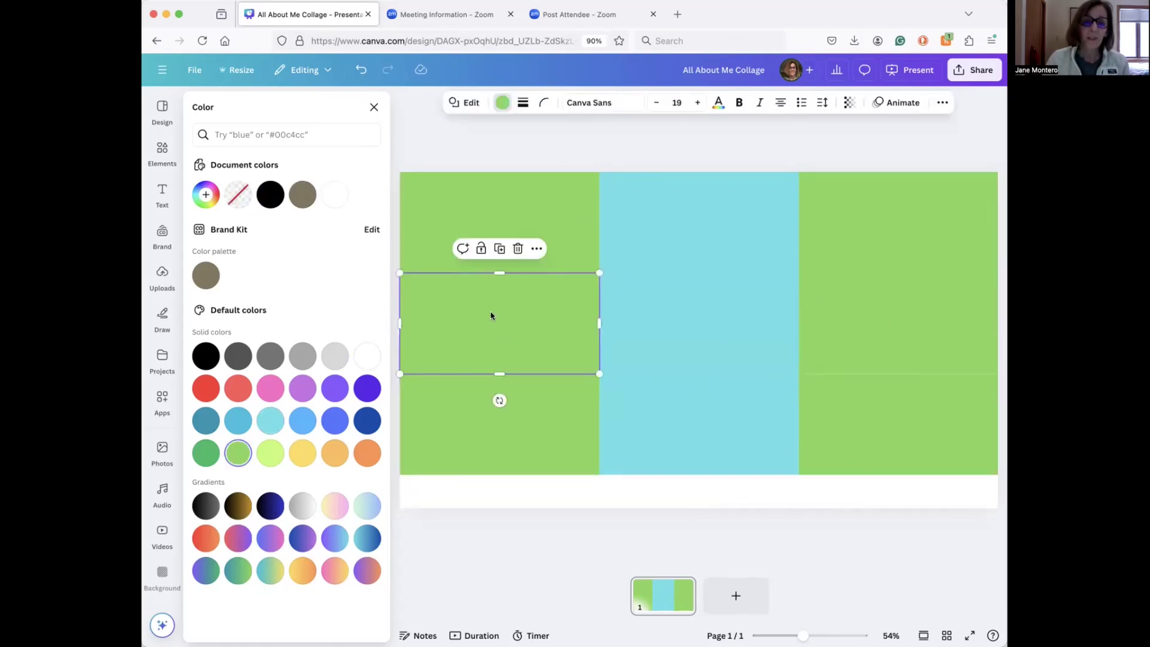
click(499, 102)
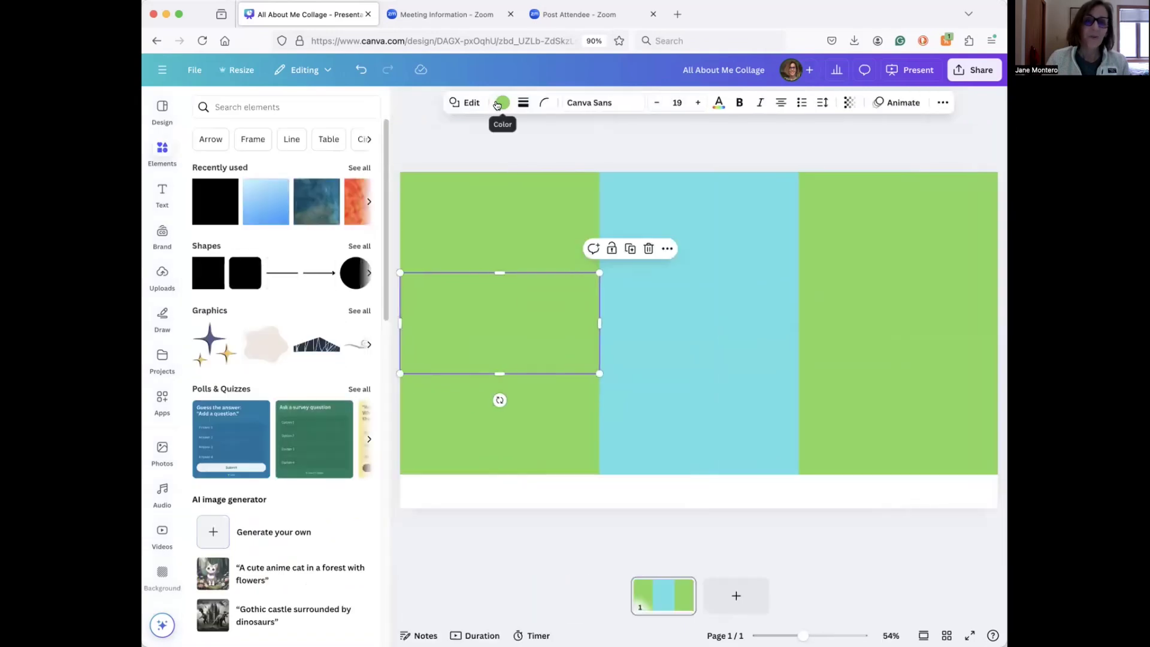
click(504, 103)
click(302, 195)
click(711, 321)
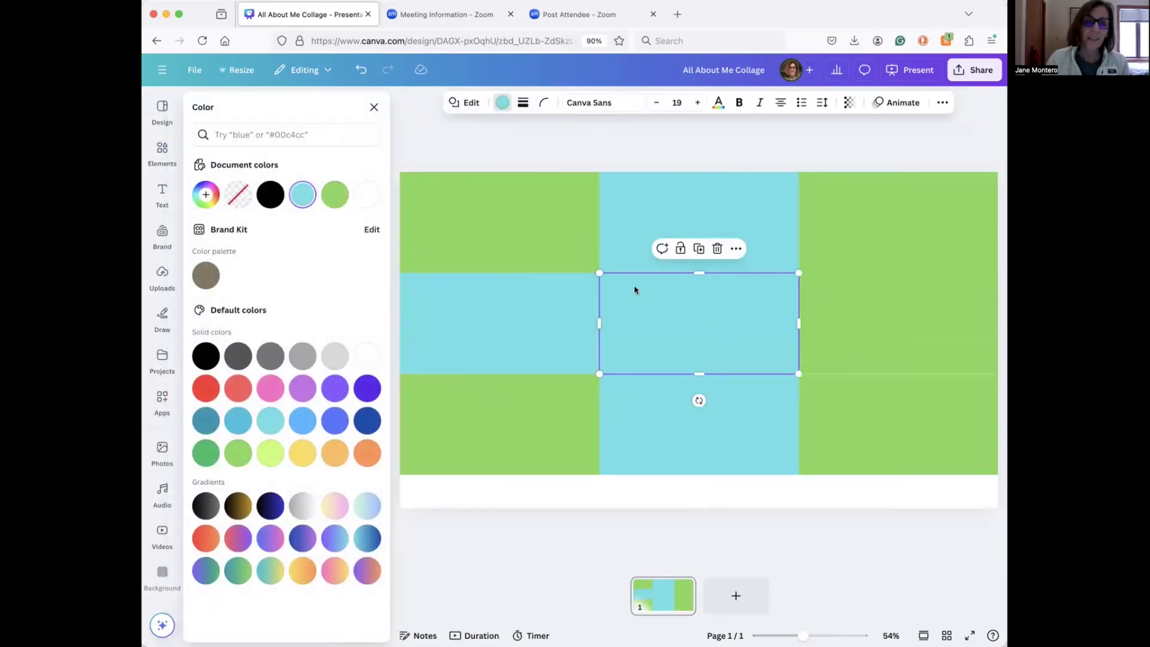
click(333, 194)
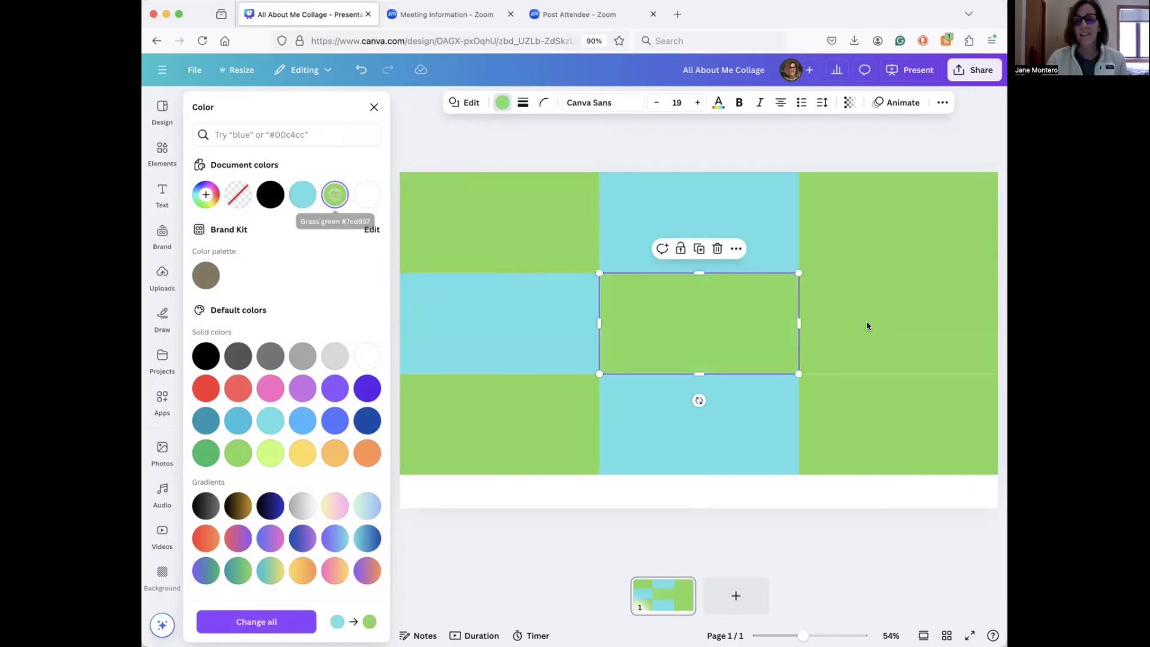
click(924, 329)
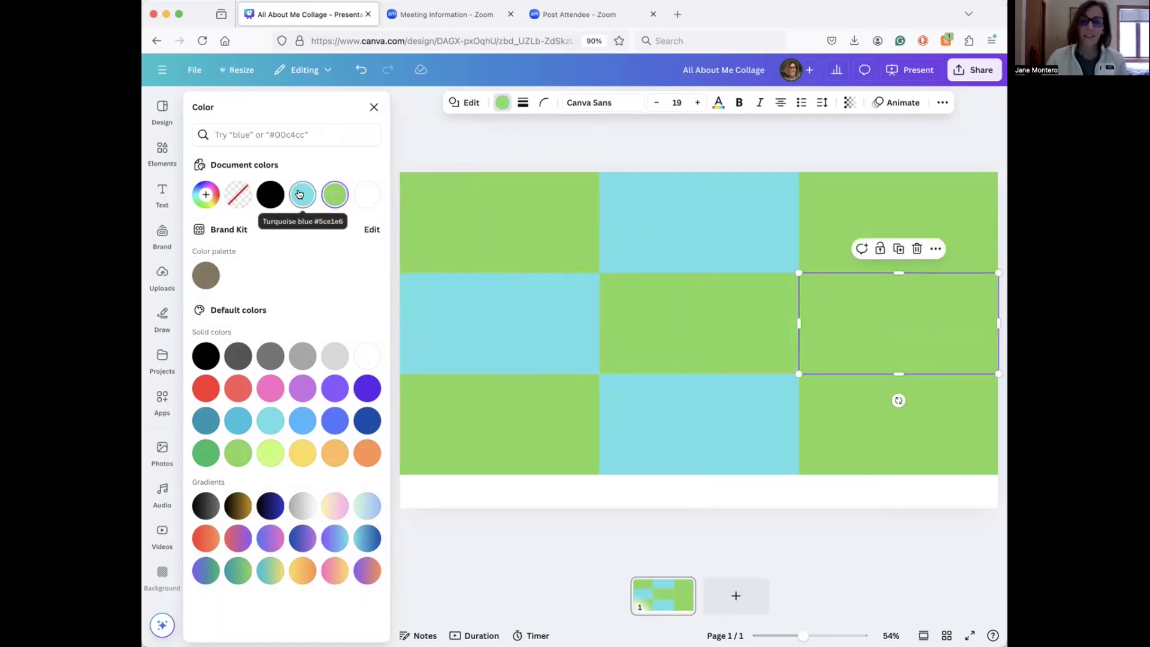
click(302, 194)
click(782, 498)
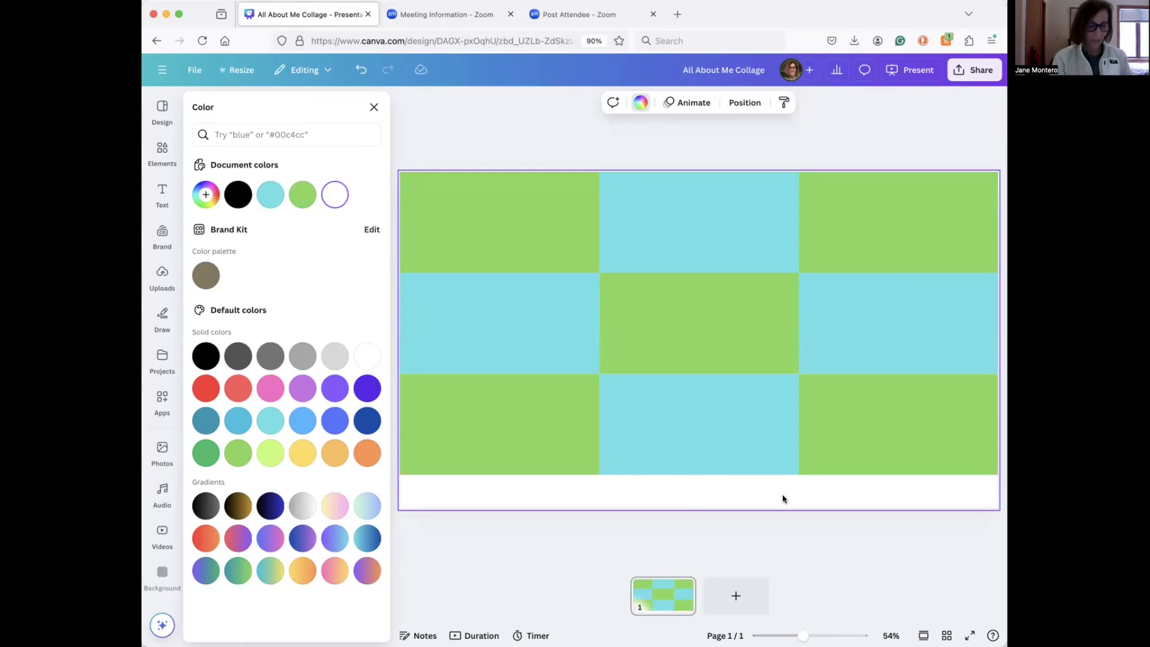
Group the nine-tile grid and stretch it to fill the slide, about 1,922 by 1,050
click(783, 498)
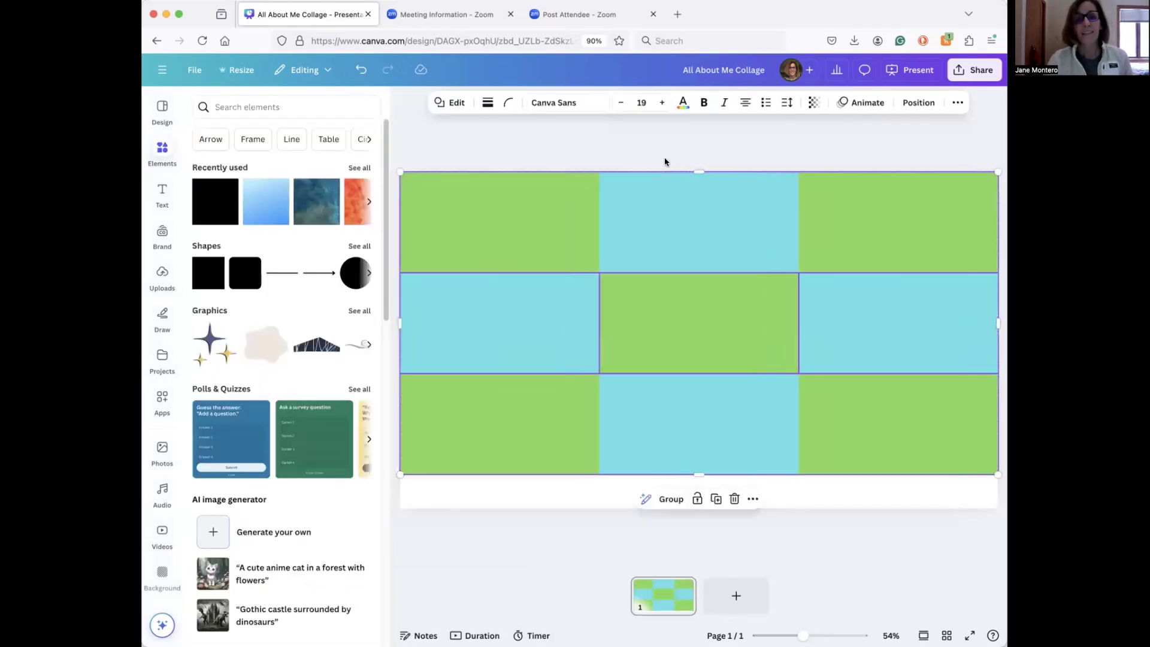
click(670, 498)
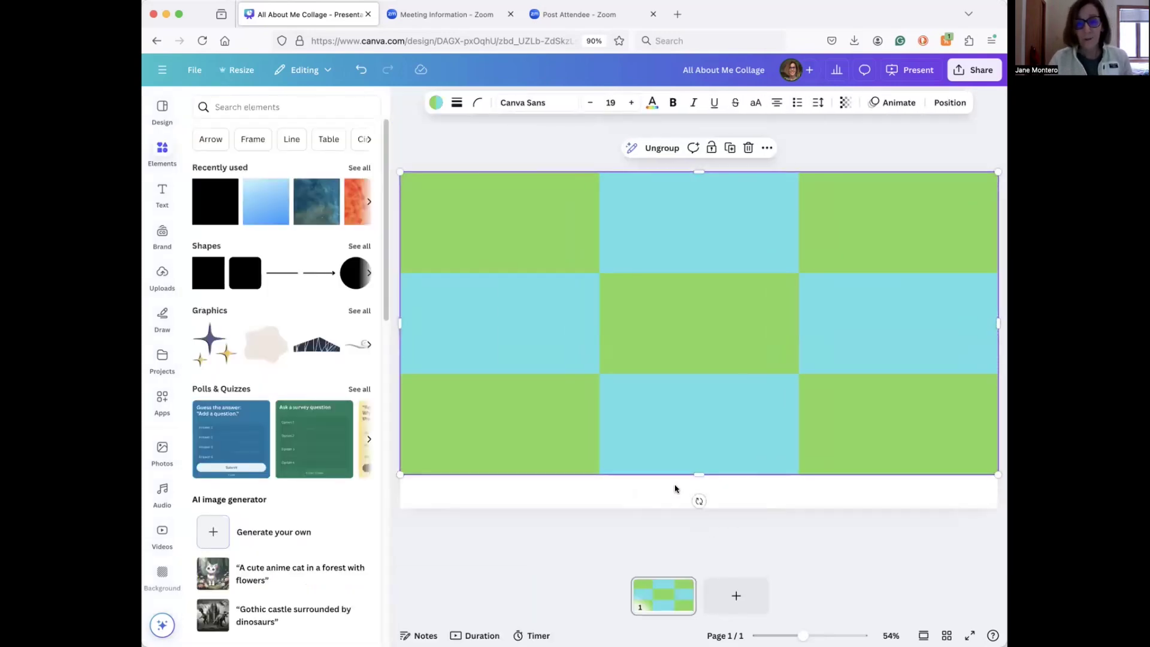
drag(698, 470, 698, 507)
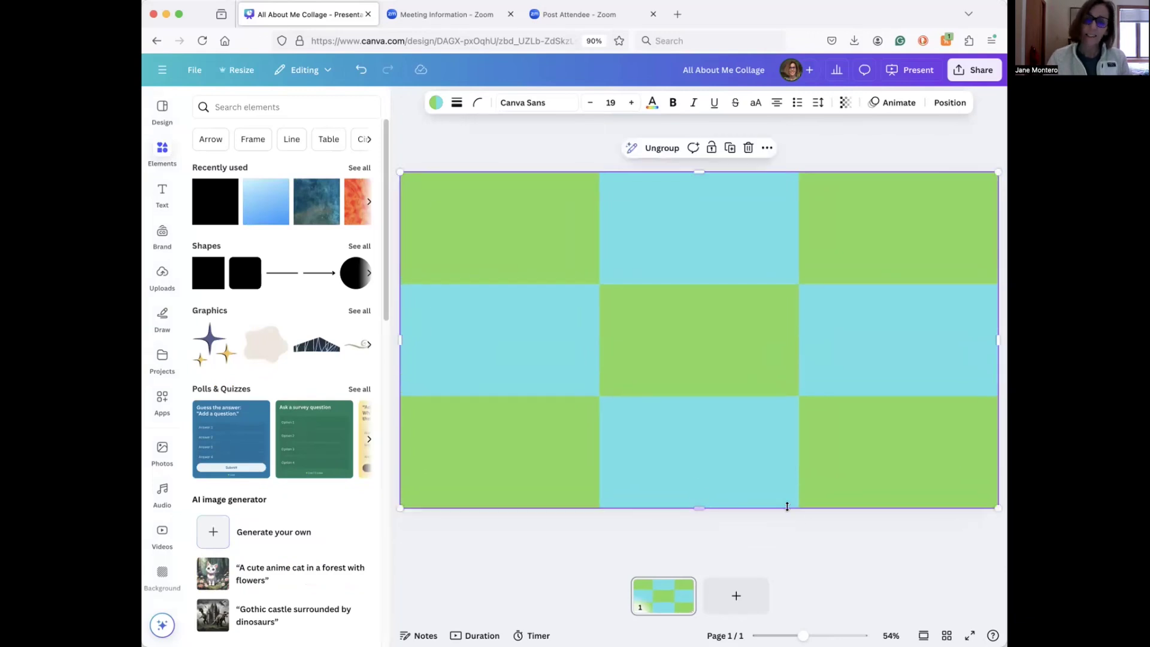
click(864, 557)
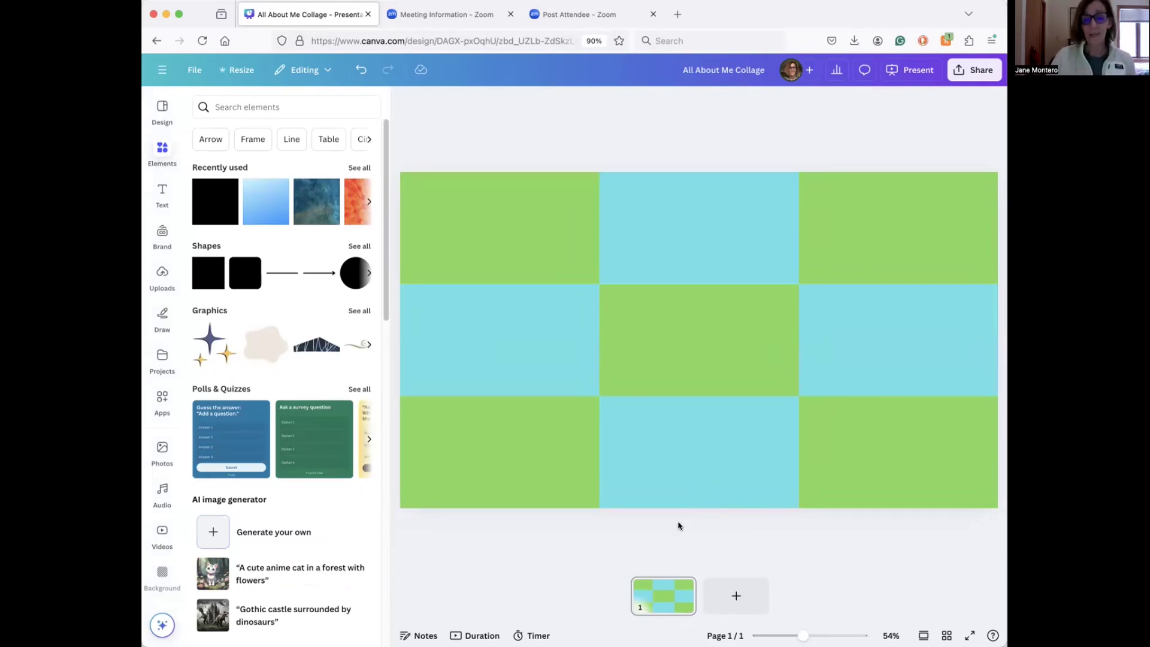
Add a subheading with the teacher's name in Apricots font, enlarged to about 77.4 in the centre cell
click(162, 190)
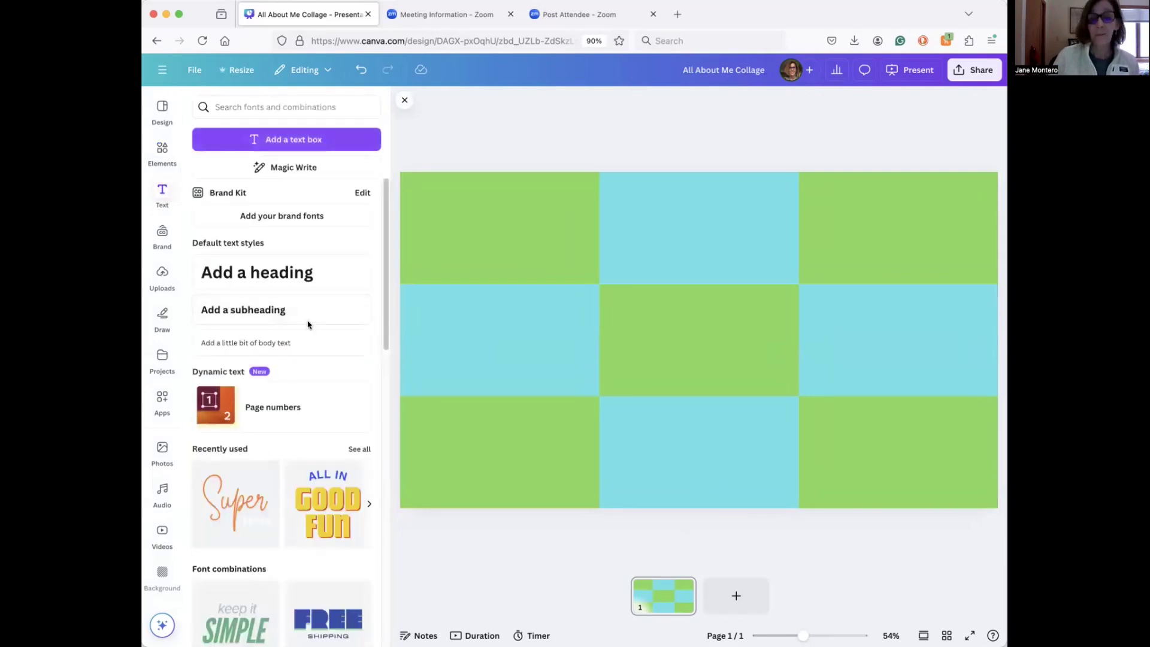
click(266, 309)
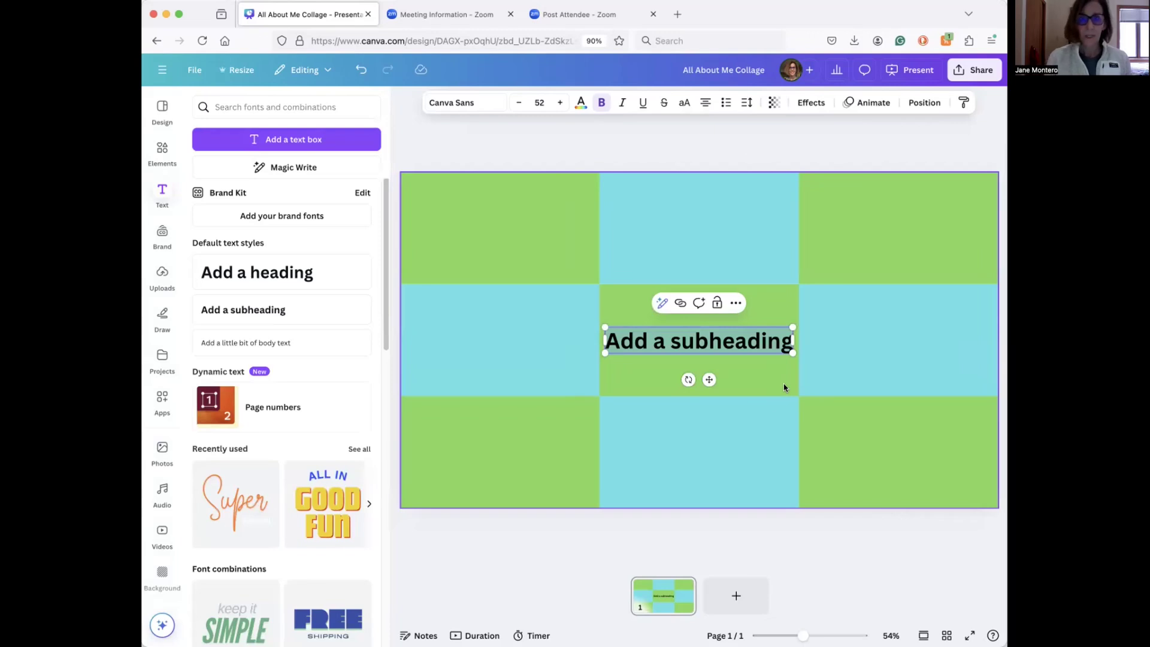
text(Dr. Montero)
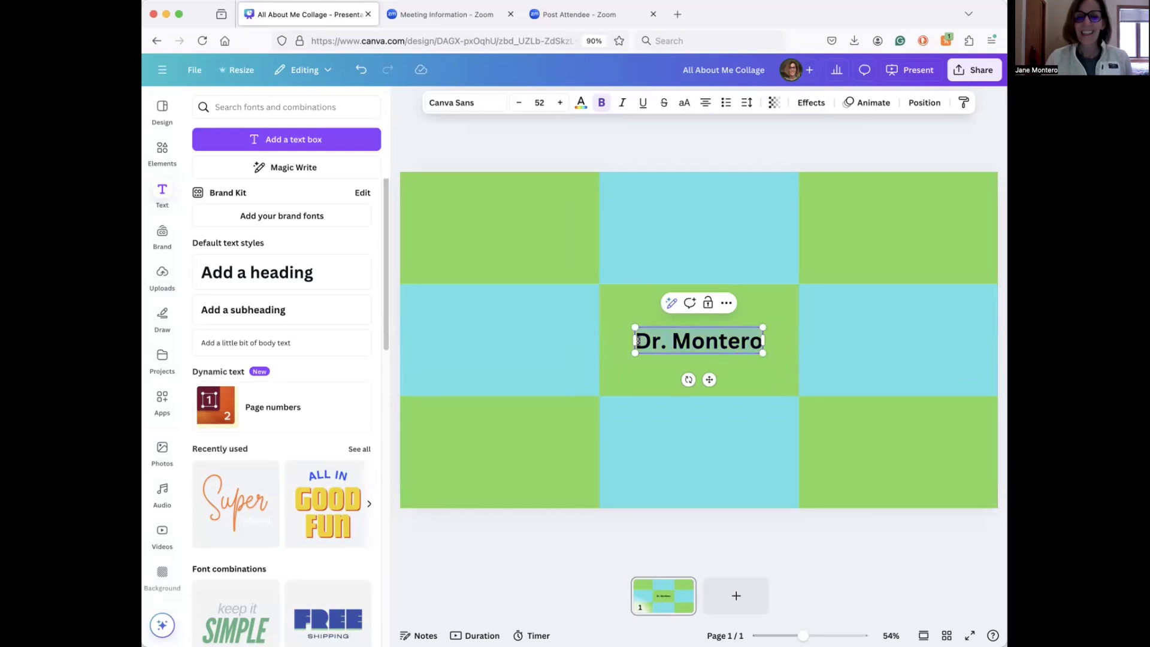
click(484, 102)
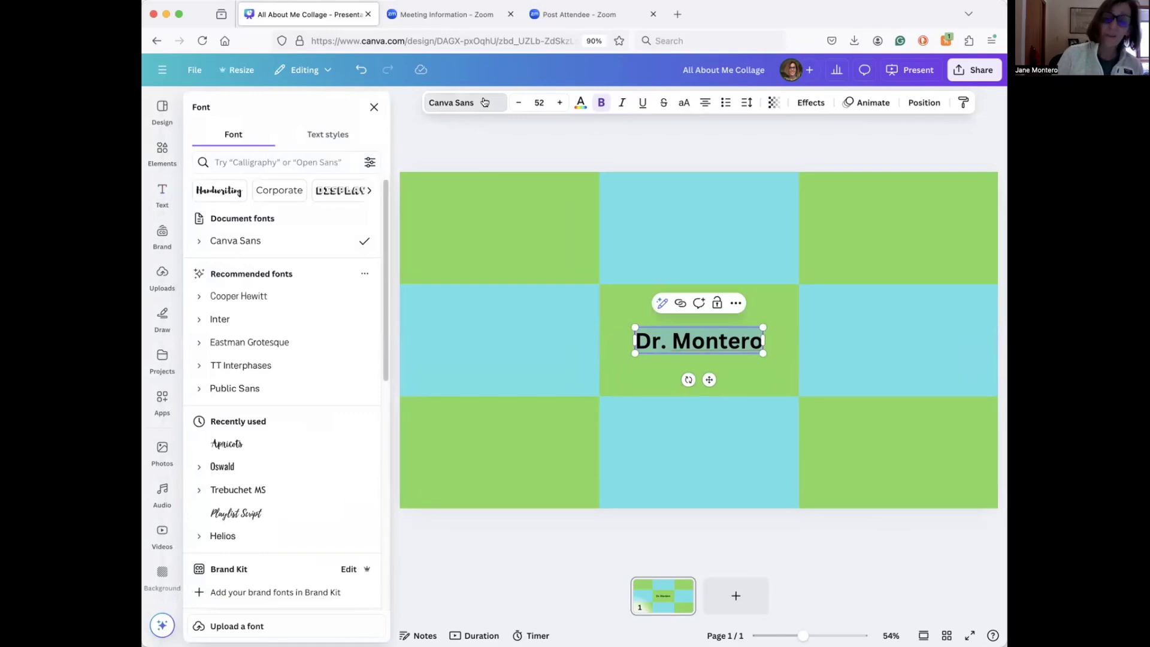
click(243, 443)
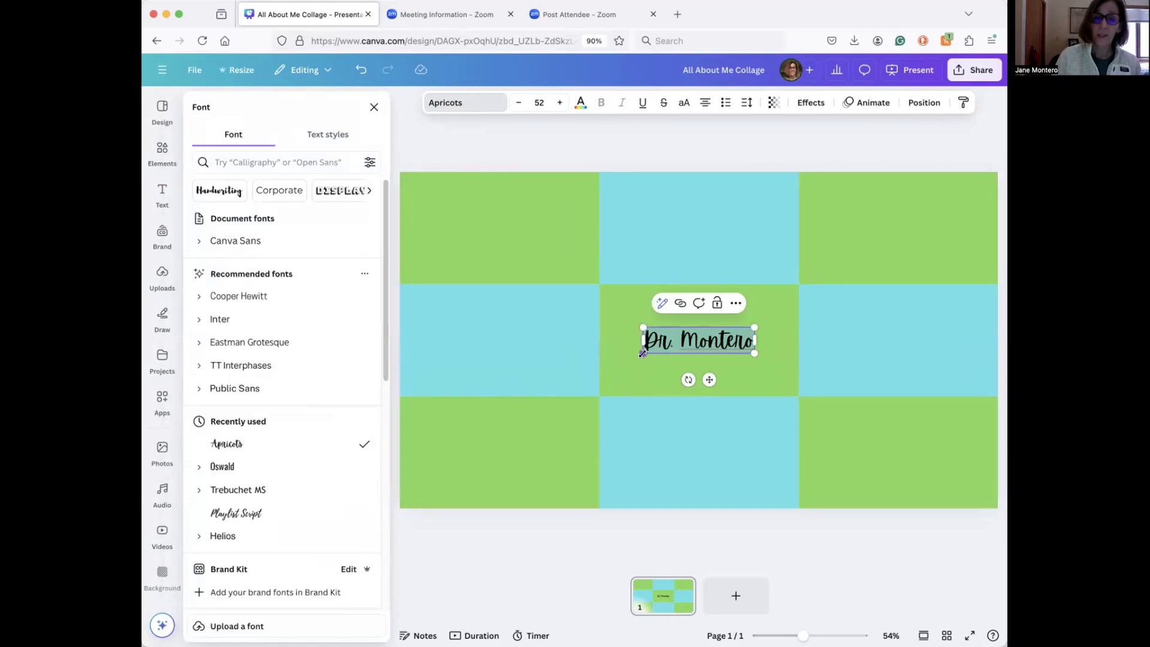
drag(636, 354, 613, 359)
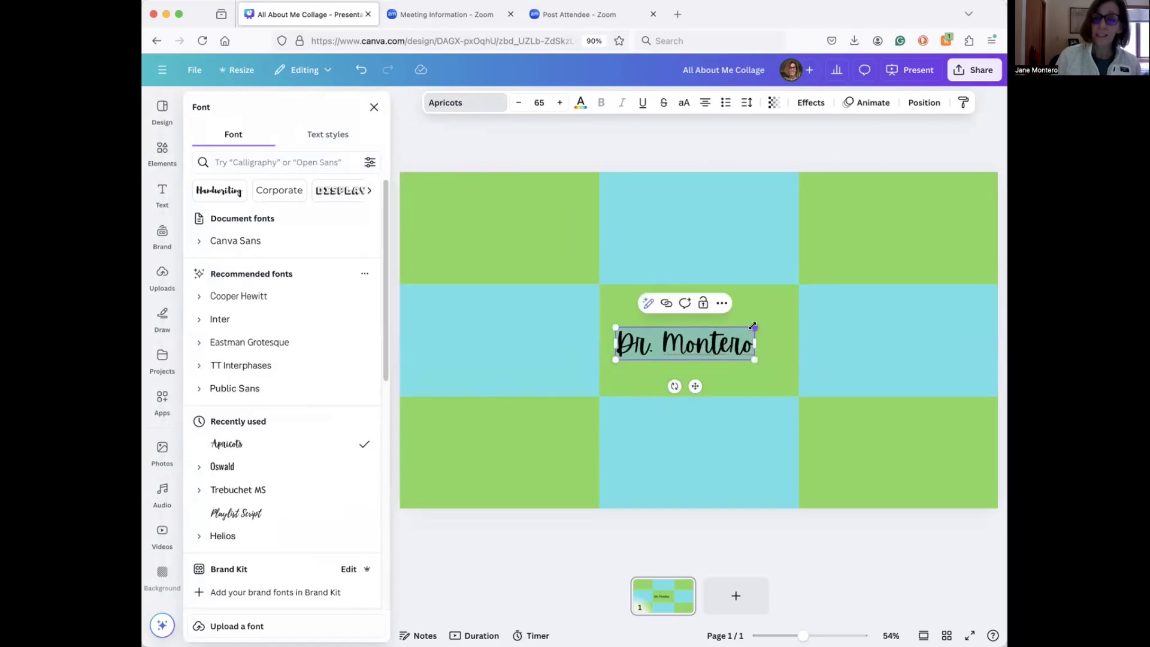
drag(753, 325, 781, 321)
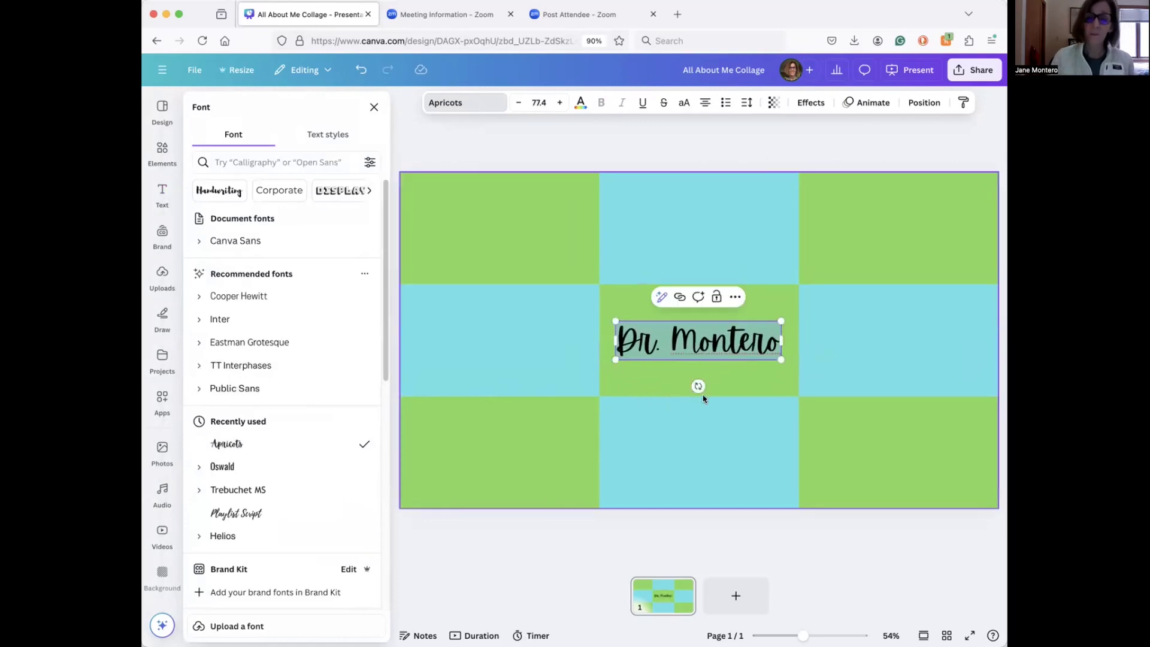
Change the name's text colour to the dark grey default swatch
click(580, 103)
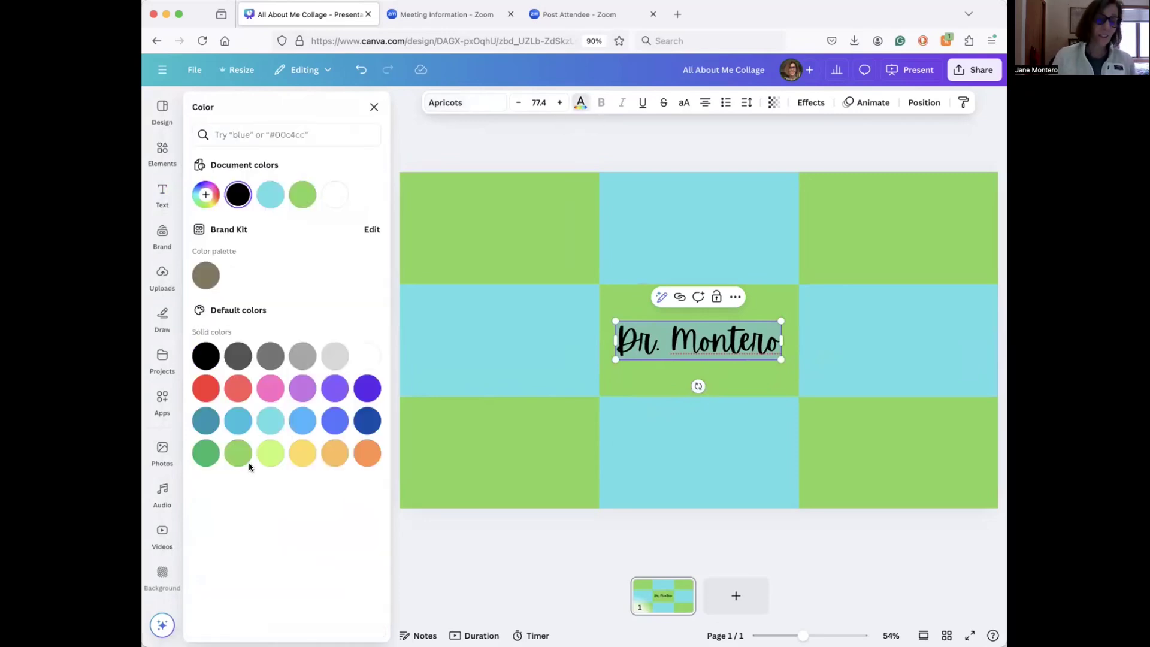
click(267, 423)
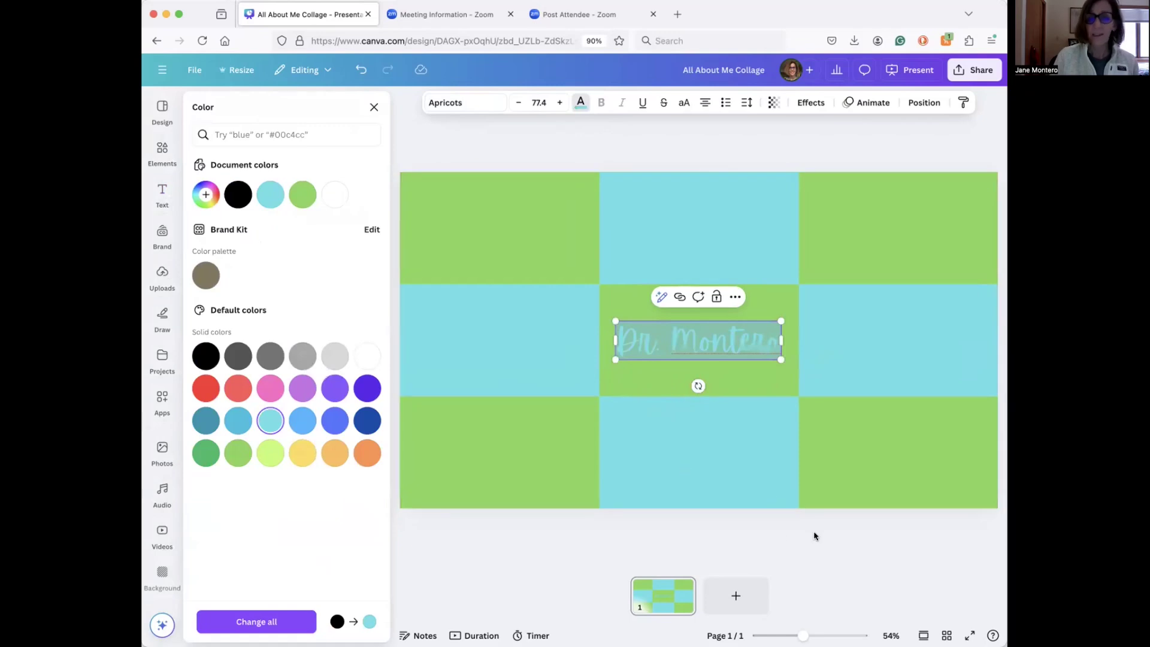
key(Escape)
click(751, 383)
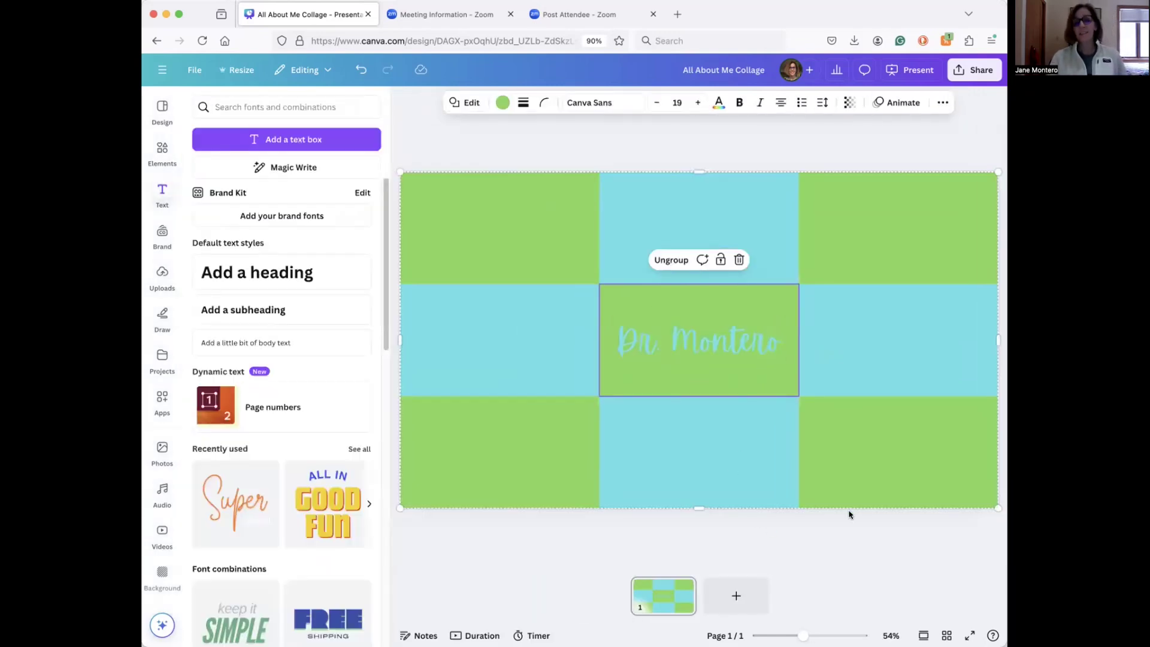
click(723, 339)
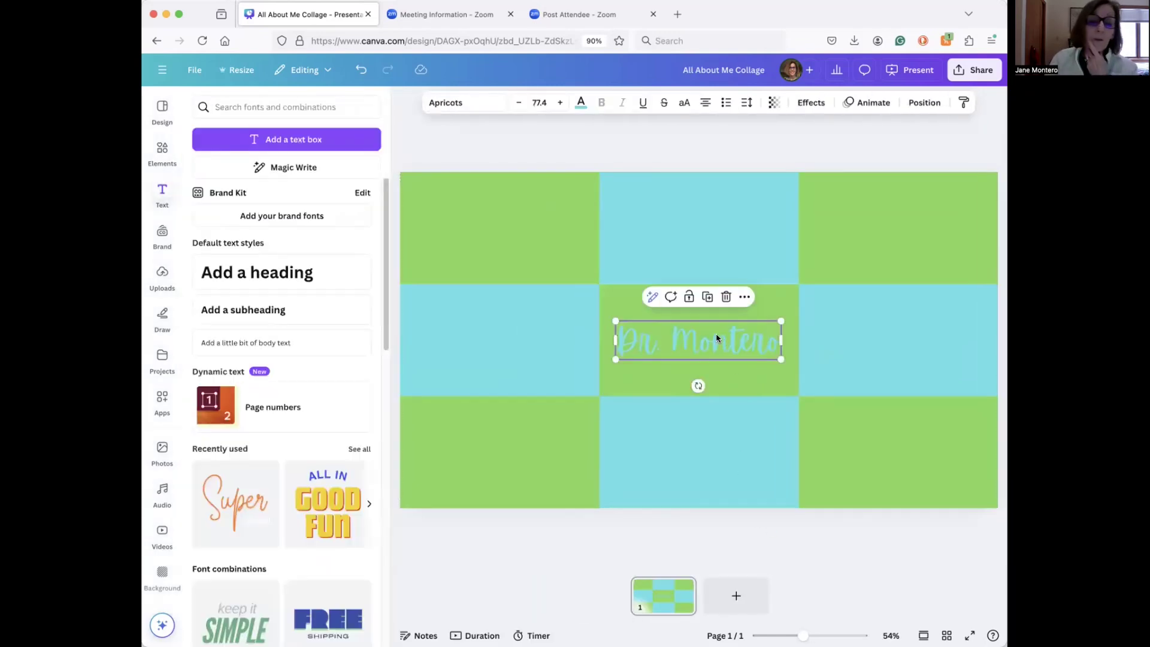
click(580, 103)
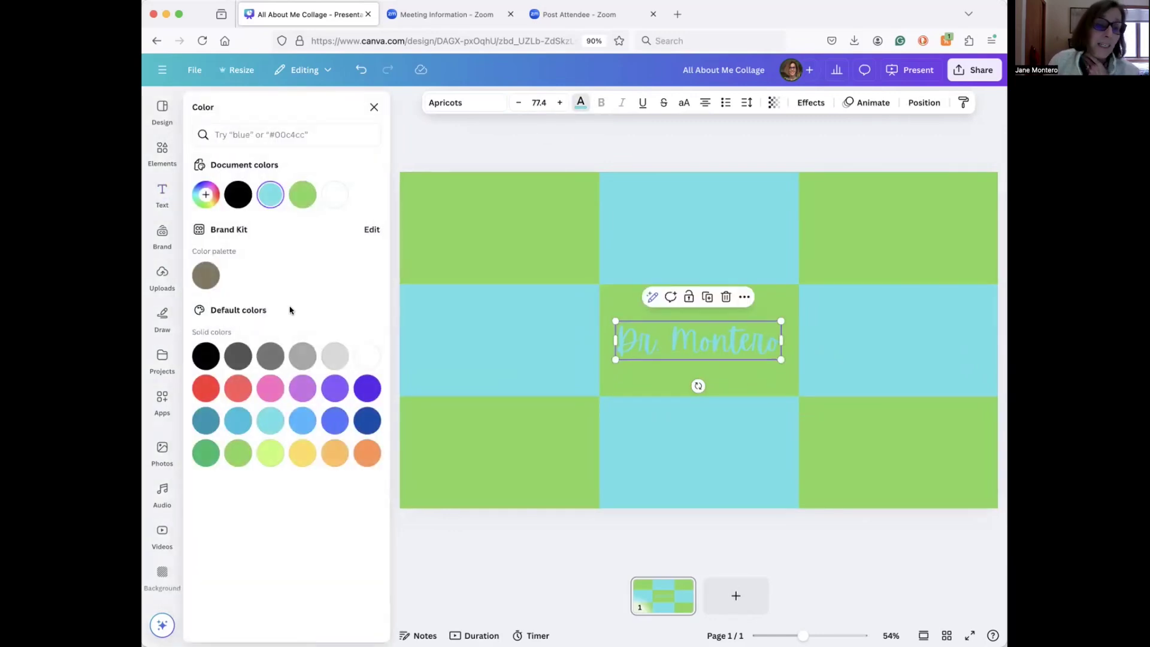
click(270, 356)
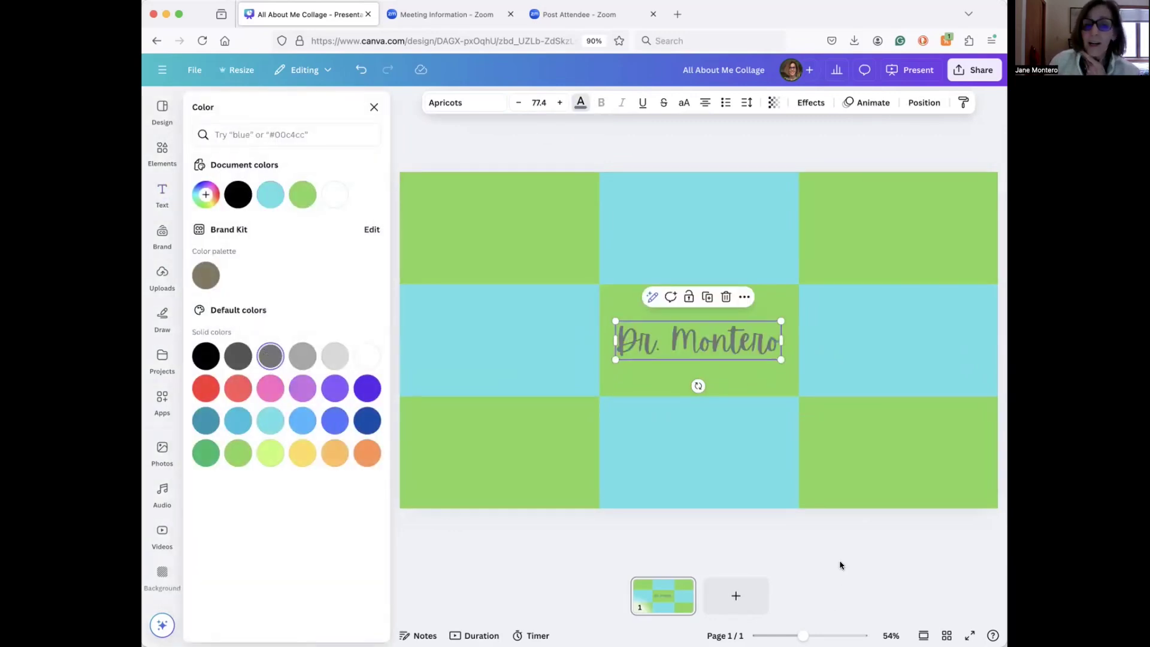
key(Escape)
click(518, 563)
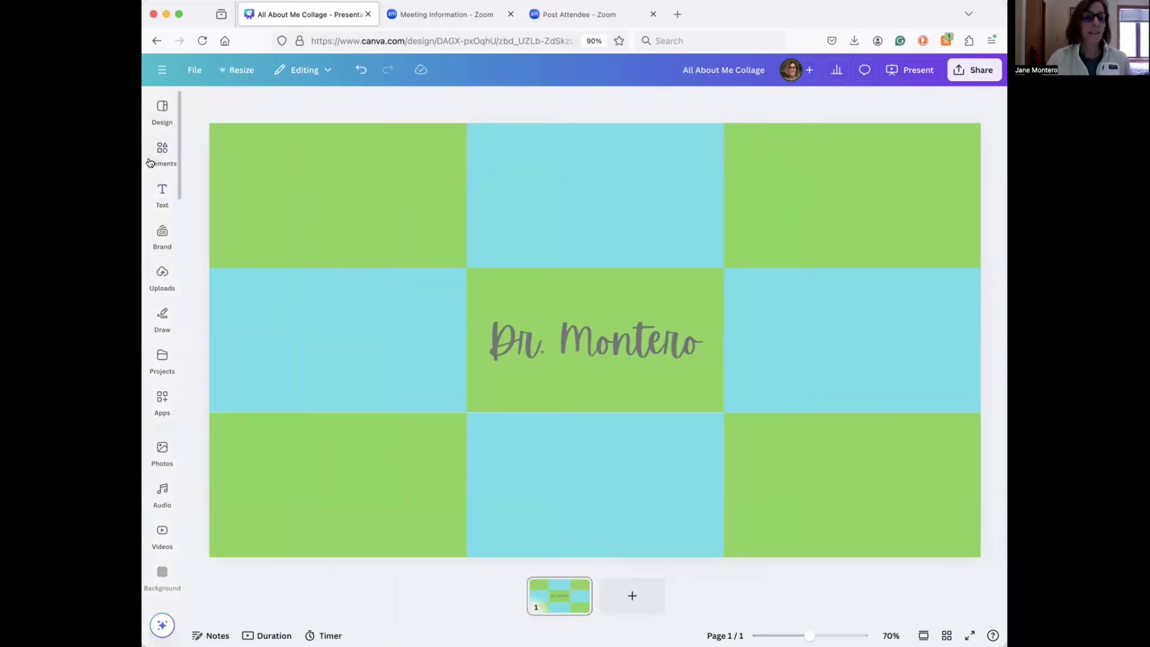
Search the Elements library for 'golden Retriever' graphics
click(161, 154)
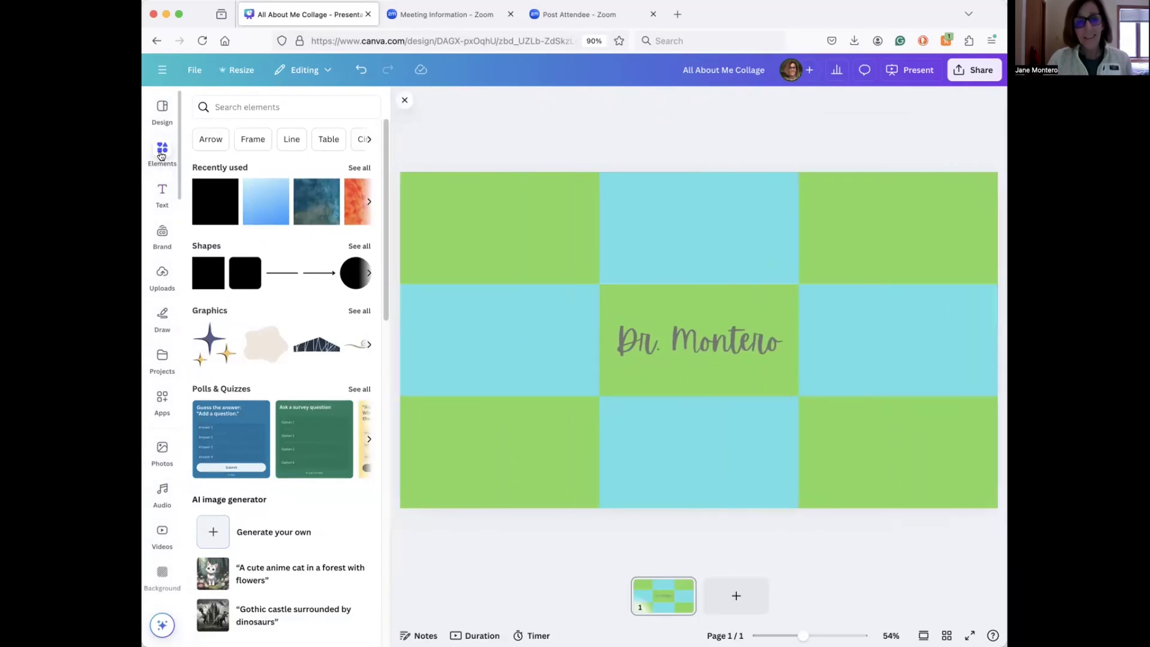
click(243, 107)
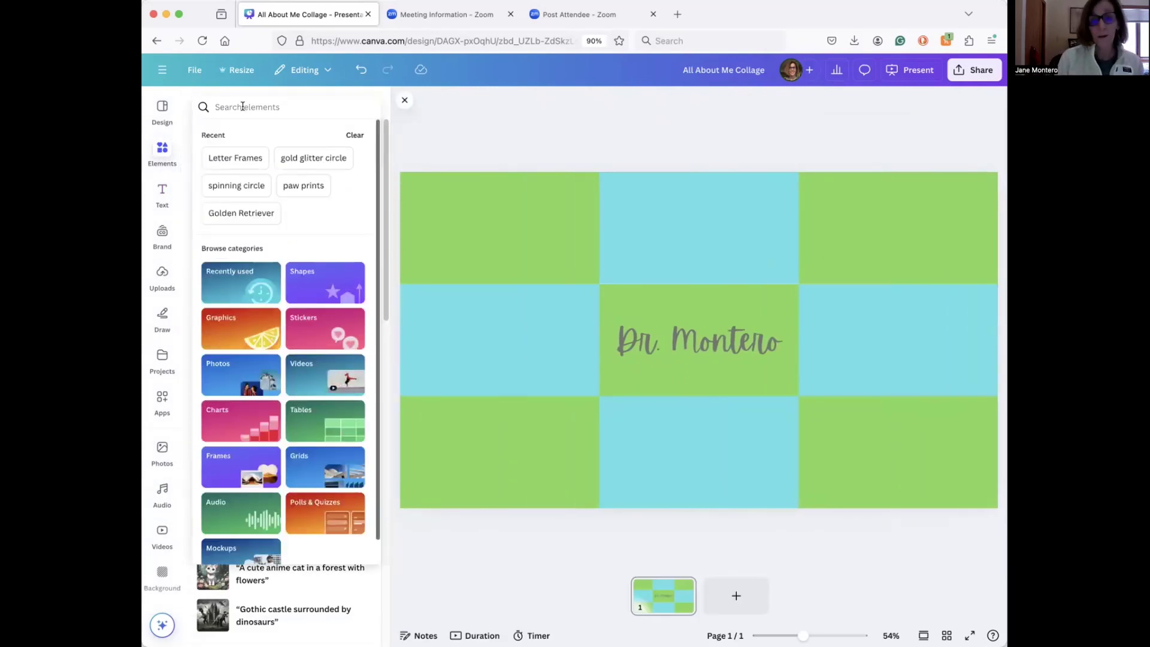
text(golden Retriever)
key(Return)
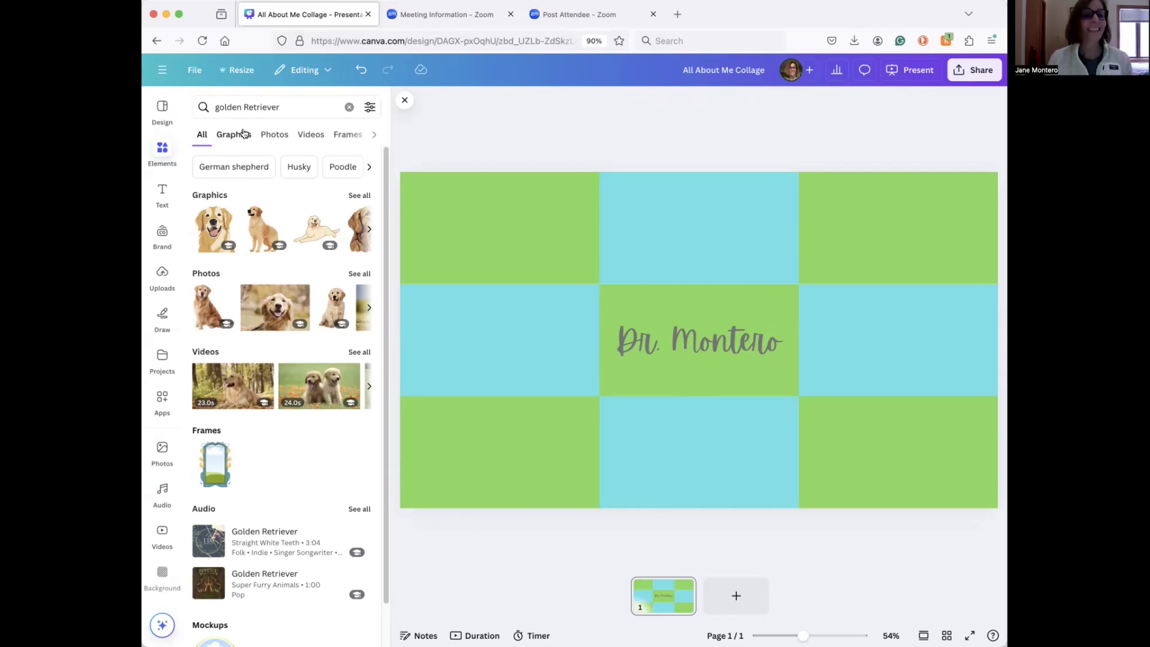
click(235, 135)
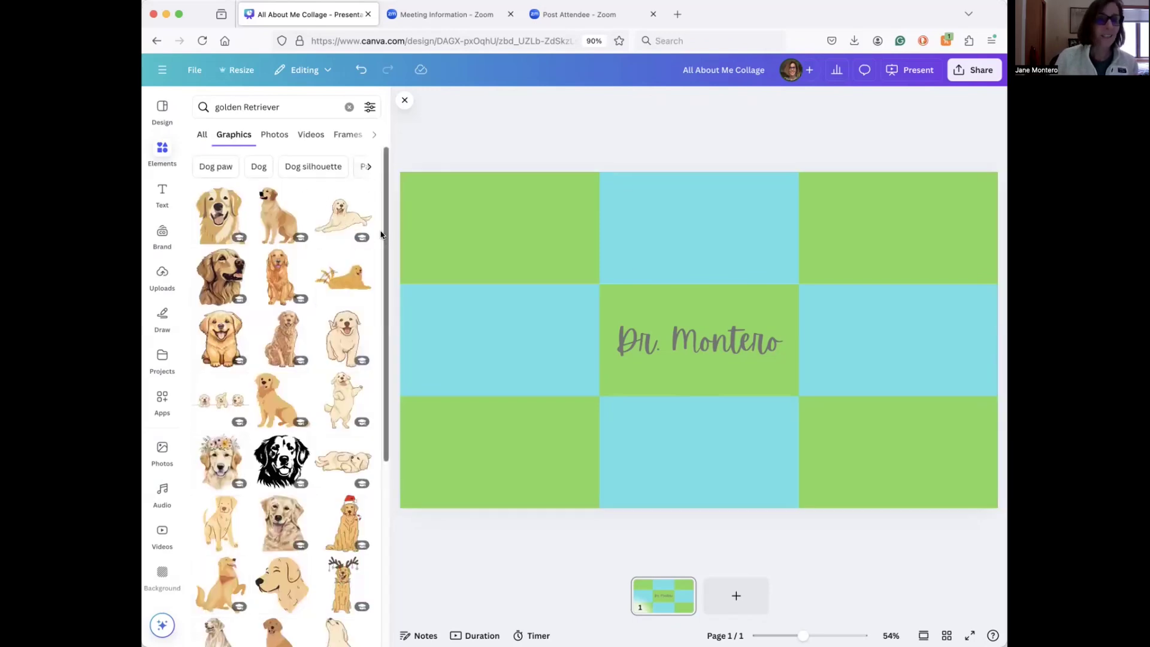
Add the first golden retriever graphic and shrink it into the bottom-left green cell
scroll(379, 252, down, 2)
scroll(377, 273, down, 4)
drag(386, 353, 387, 230)
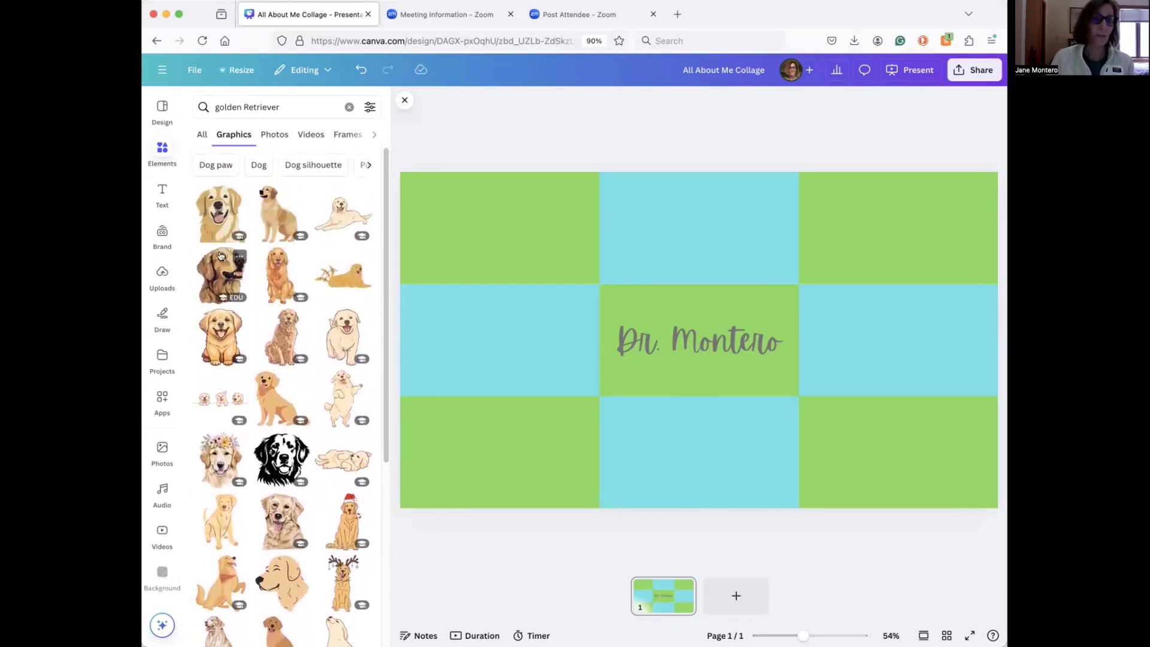
click(219, 214)
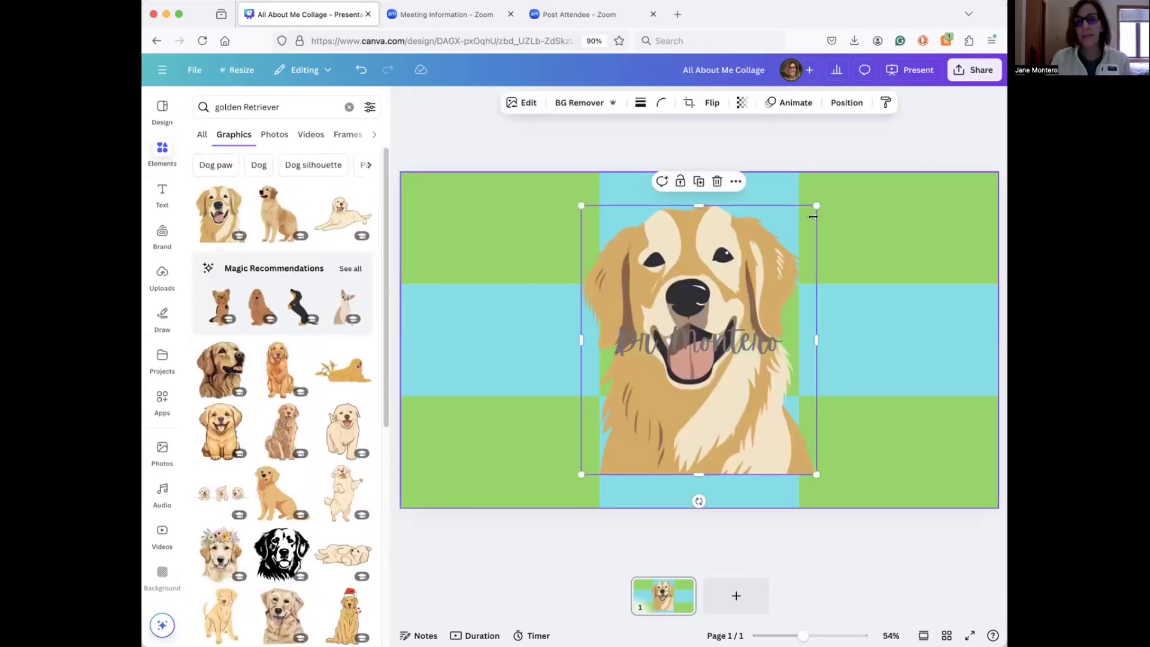
drag(816, 205, 513, 430)
Search Elements for 'Paw prints' and fit the colourful paw pattern into the bottom-left cell
click(581, 524)
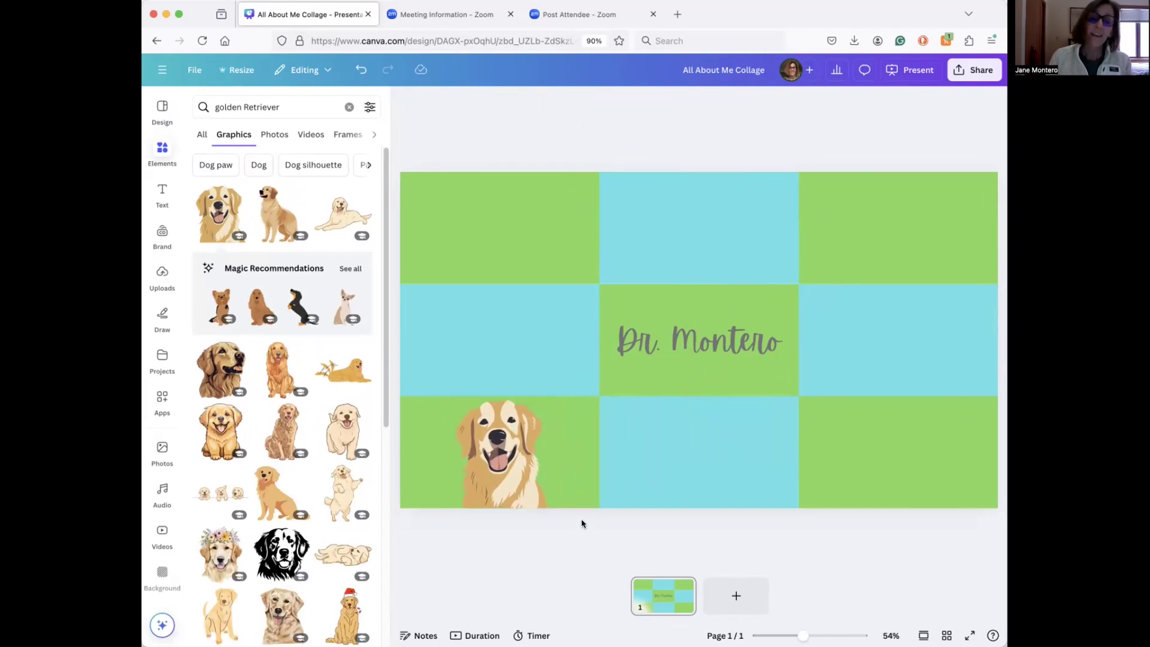
click(289, 107)
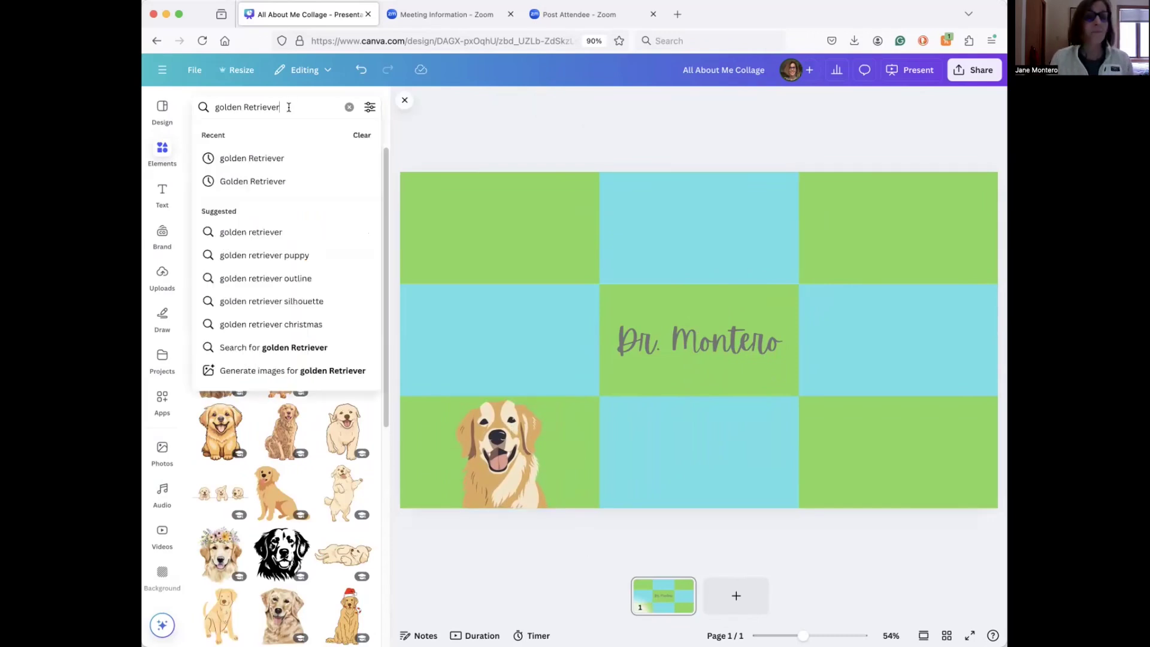
drag(289, 107, 225, 105)
text(Paw prints)
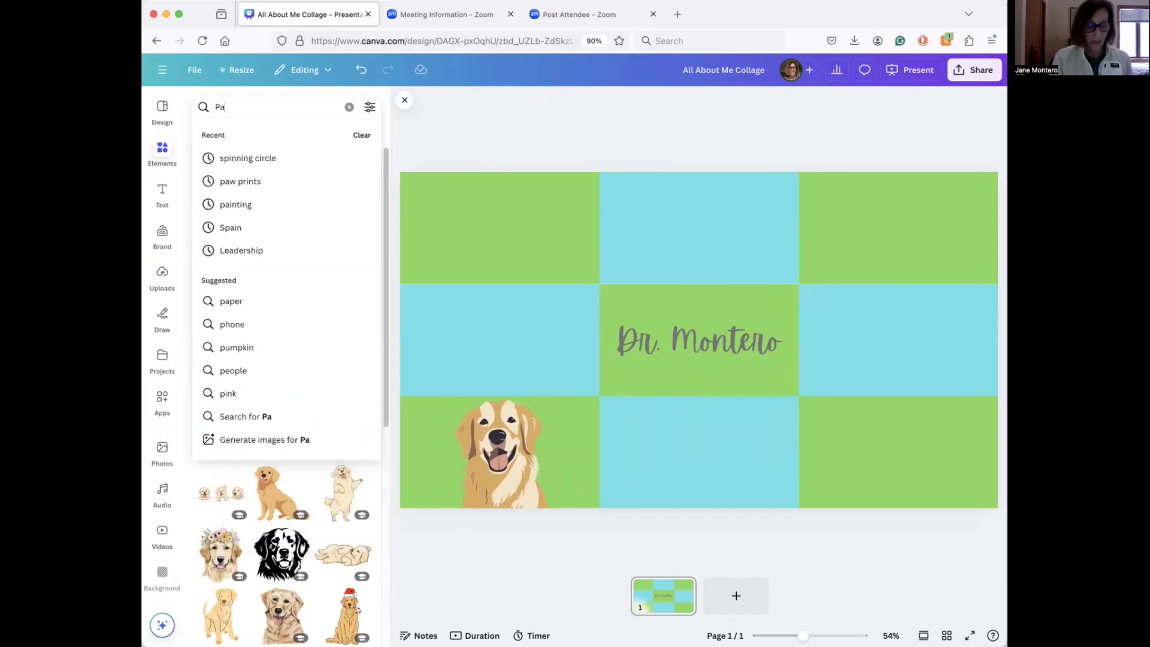
key(Return)
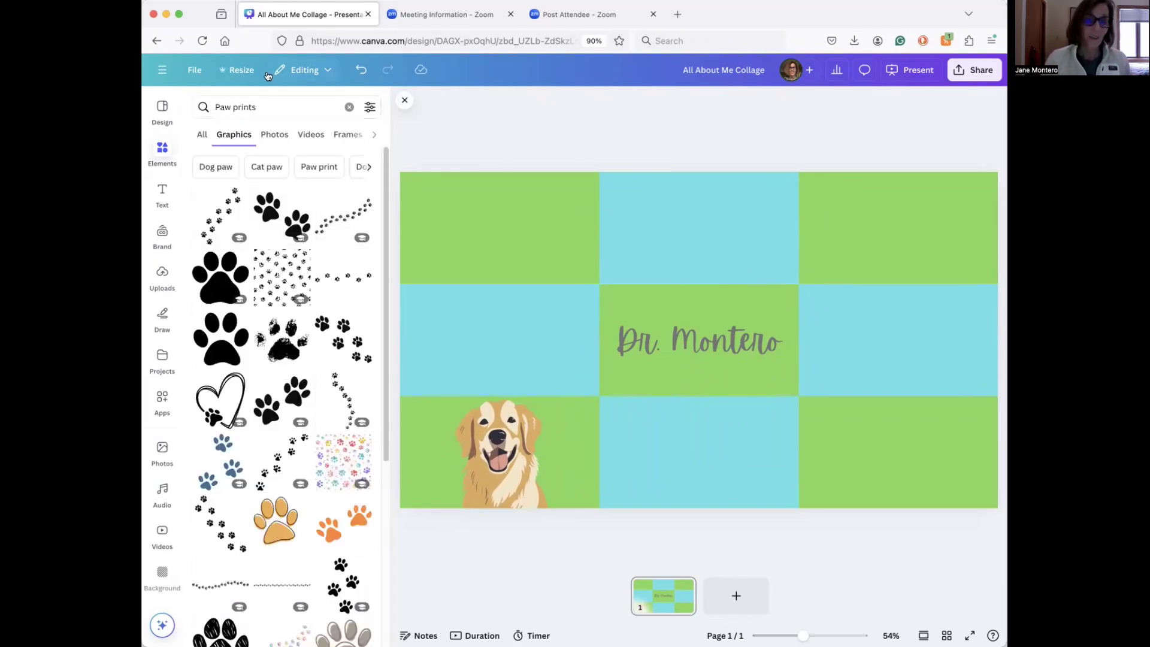
click(338, 458)
drag(694, 286, 496, 380)
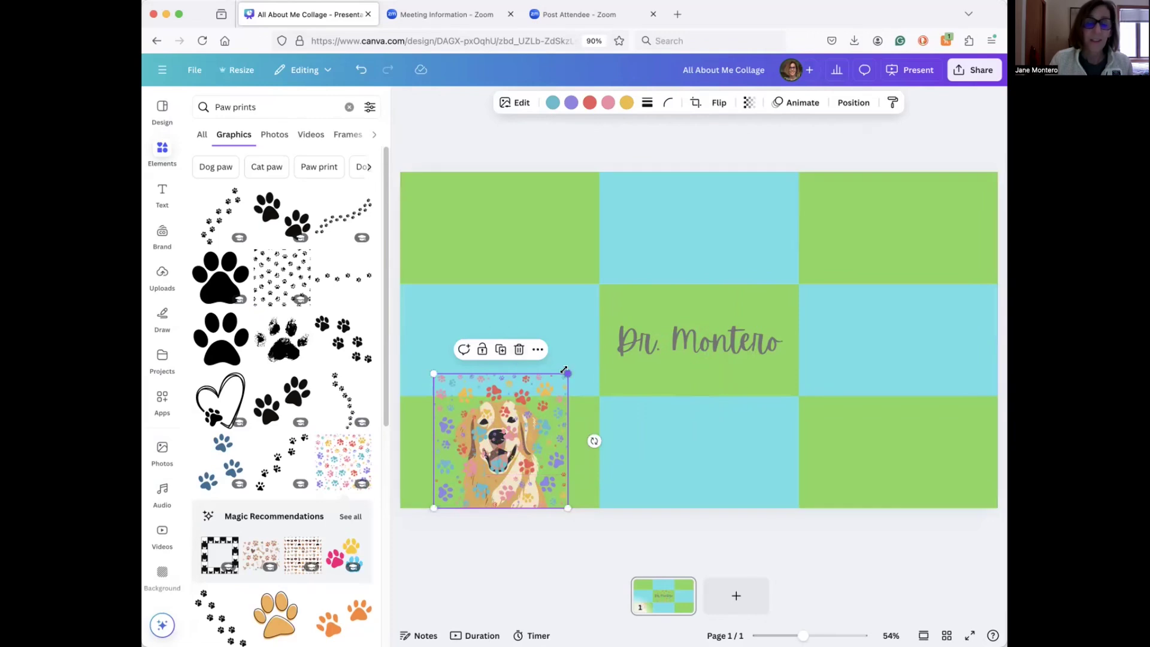
drag(567, 373, 539, 393)
drag(448, 437, 414, 440)
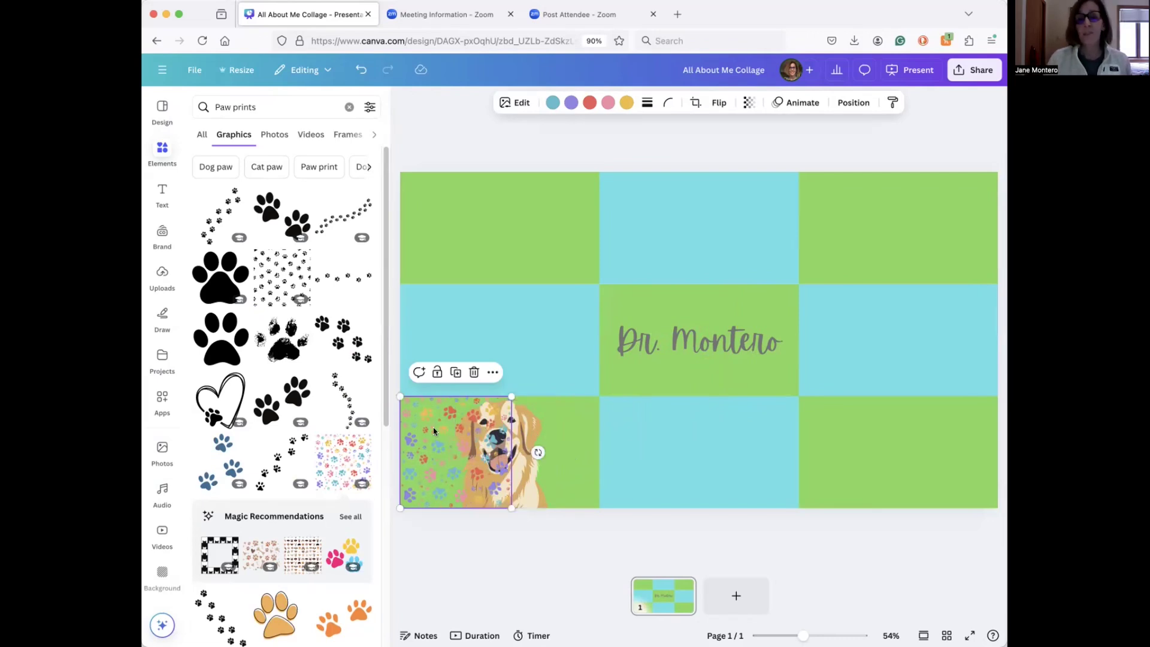
Bring the golden retriever in front of the paw pattern with Position > To front
click(534, 431)
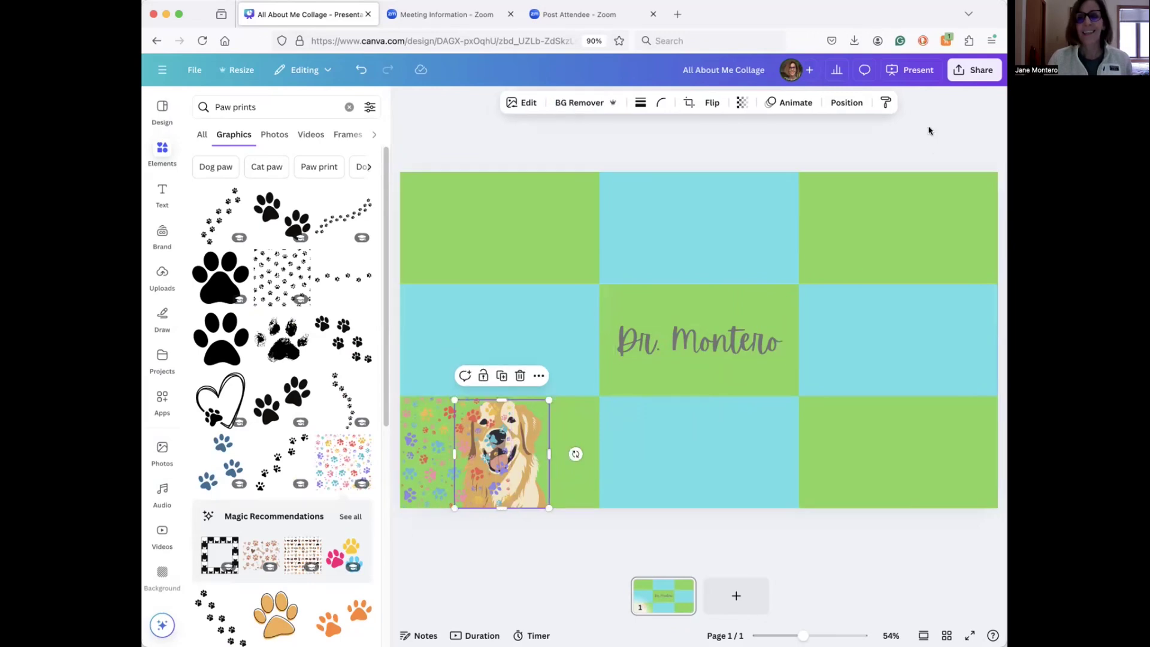
click(847, 102)
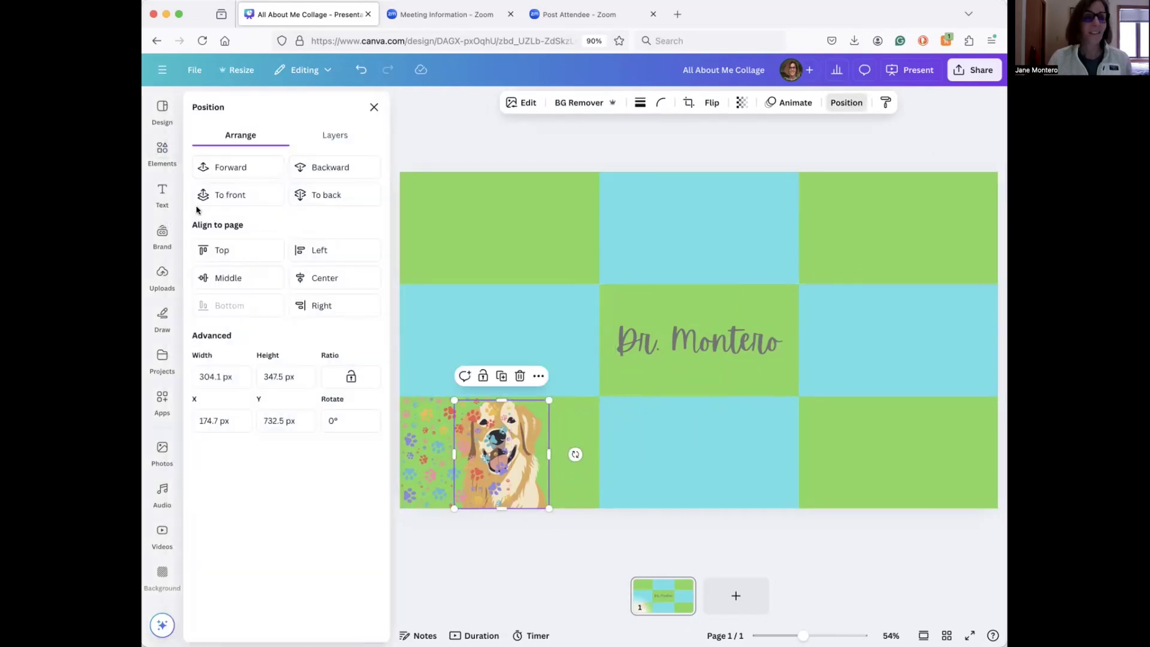
click(231, 194)
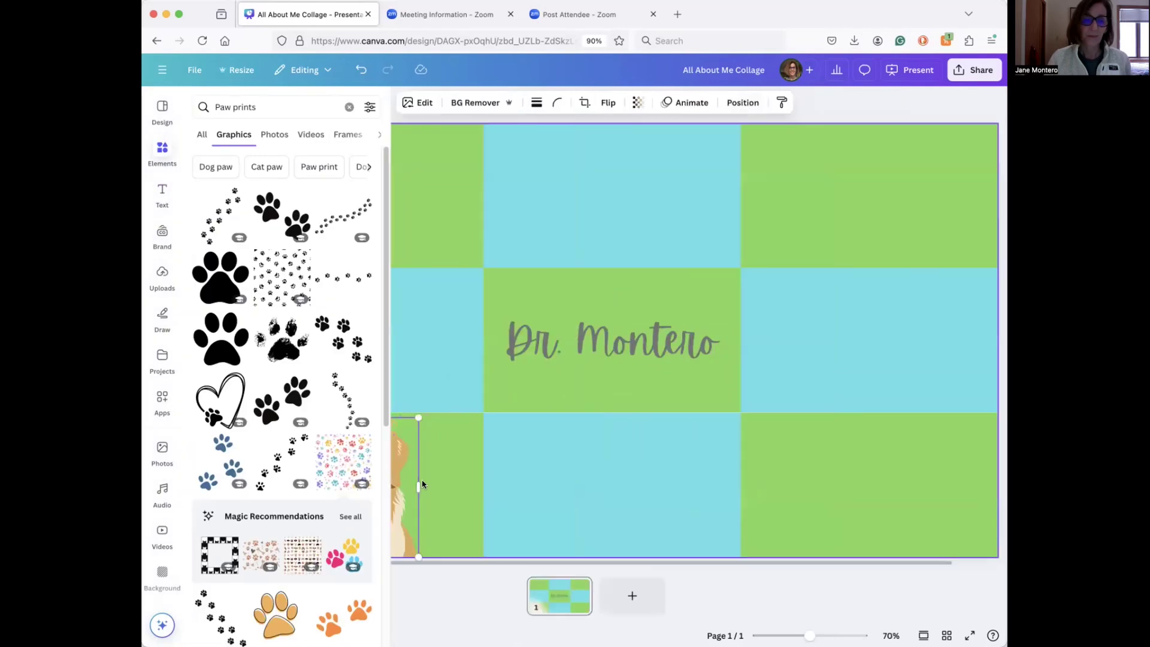
Duplicate the paw pattern to fill the rest of the cell, keeping the dog in front
click(420, 475)
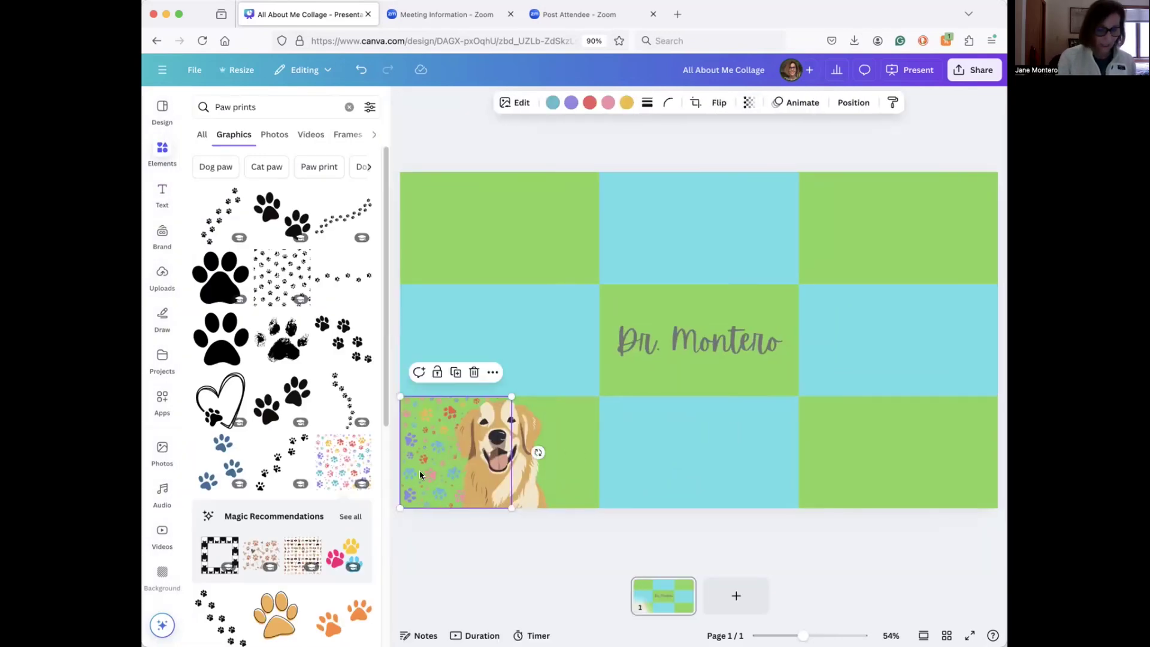
key(super+d)
drag(430, 473, 512, 468)
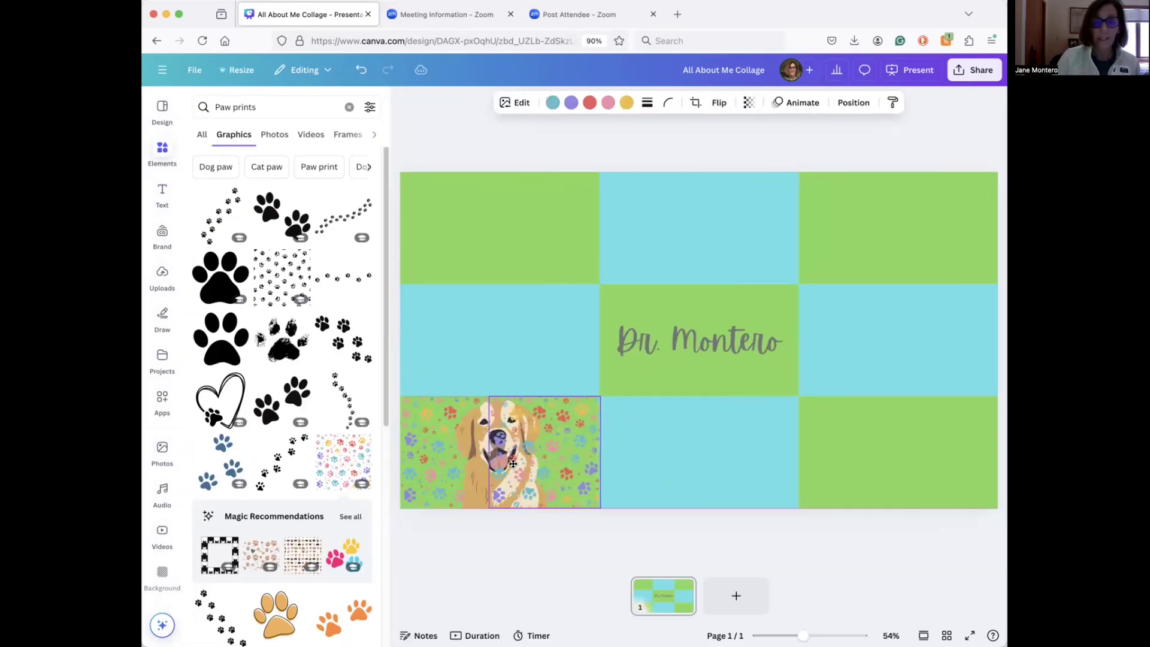
click(469, 495)
click(845, 103)
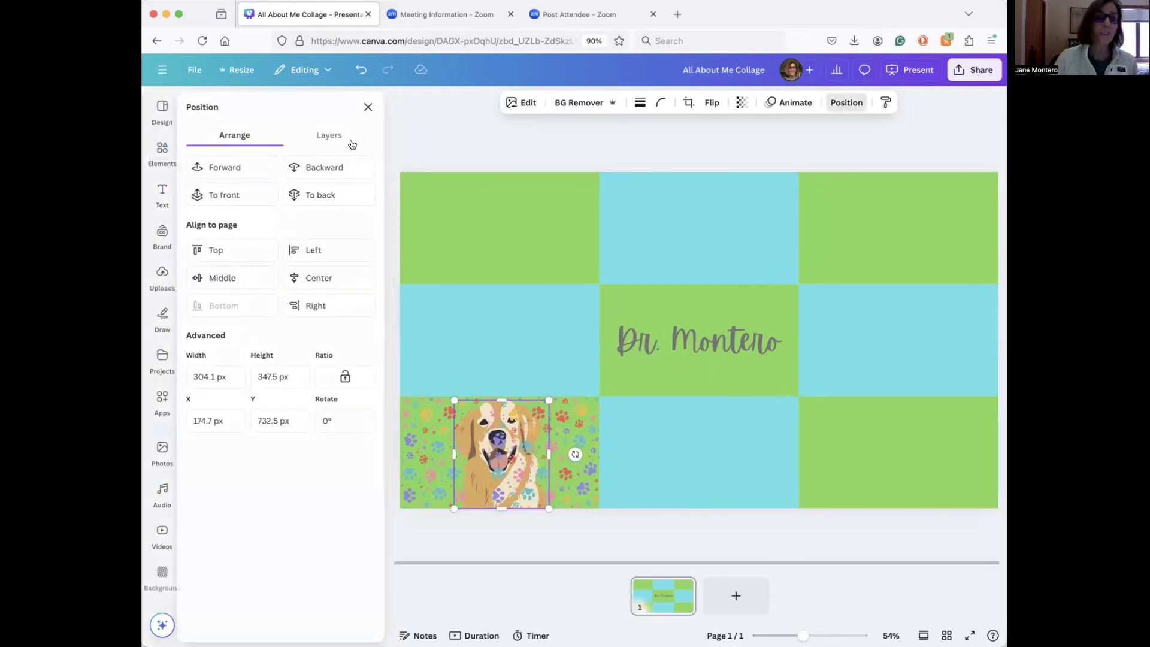
click(228, 194)
scroll(816, 534, up, 3)
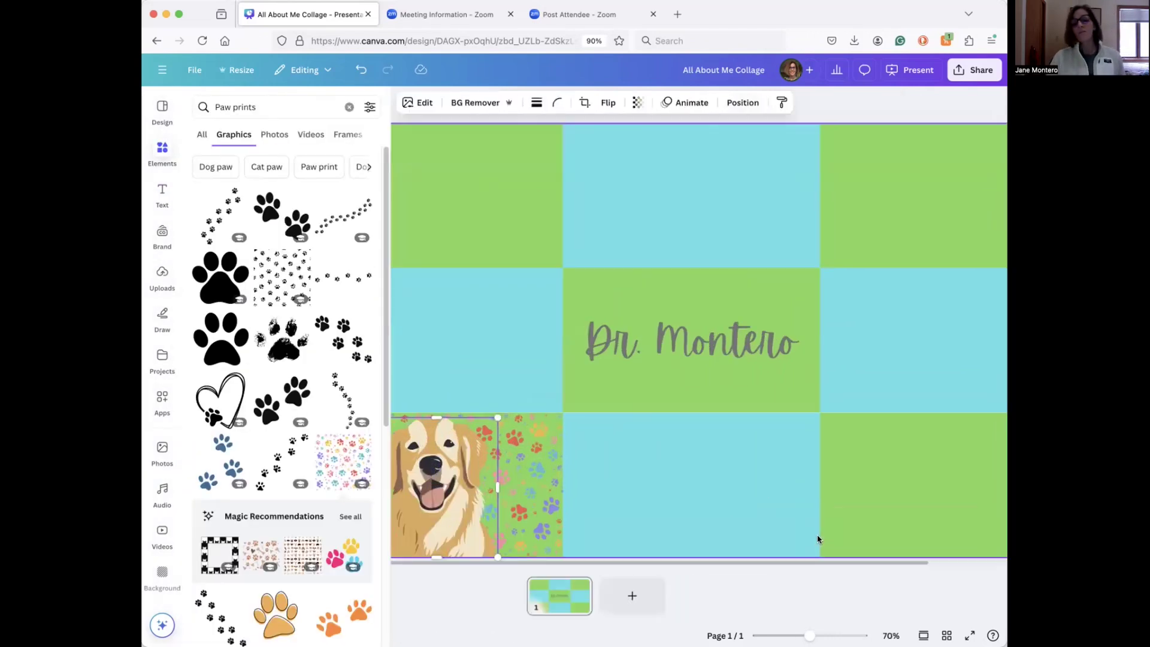
scroll(816, 538, down, 3)
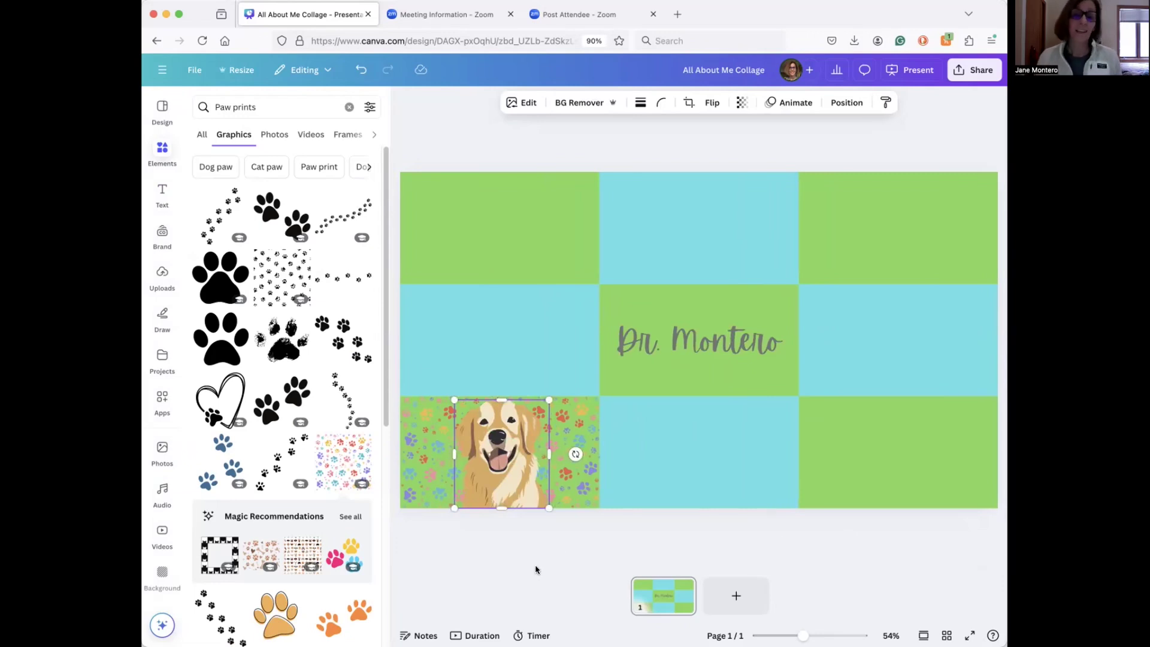
click(540, 365)
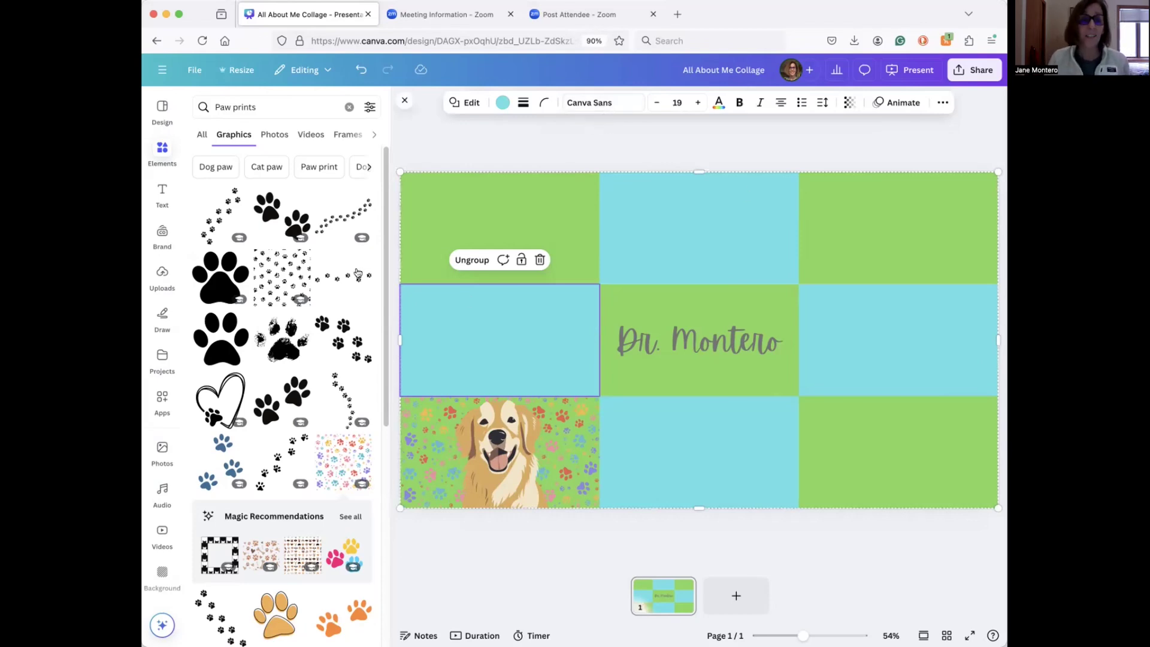
Search the graphics library for 'Ice cream cones', replacing the old Paw prints term
click(162, 150)
click(262, 109)
drag(261, 109, 210, 112)
text(Ice creat)
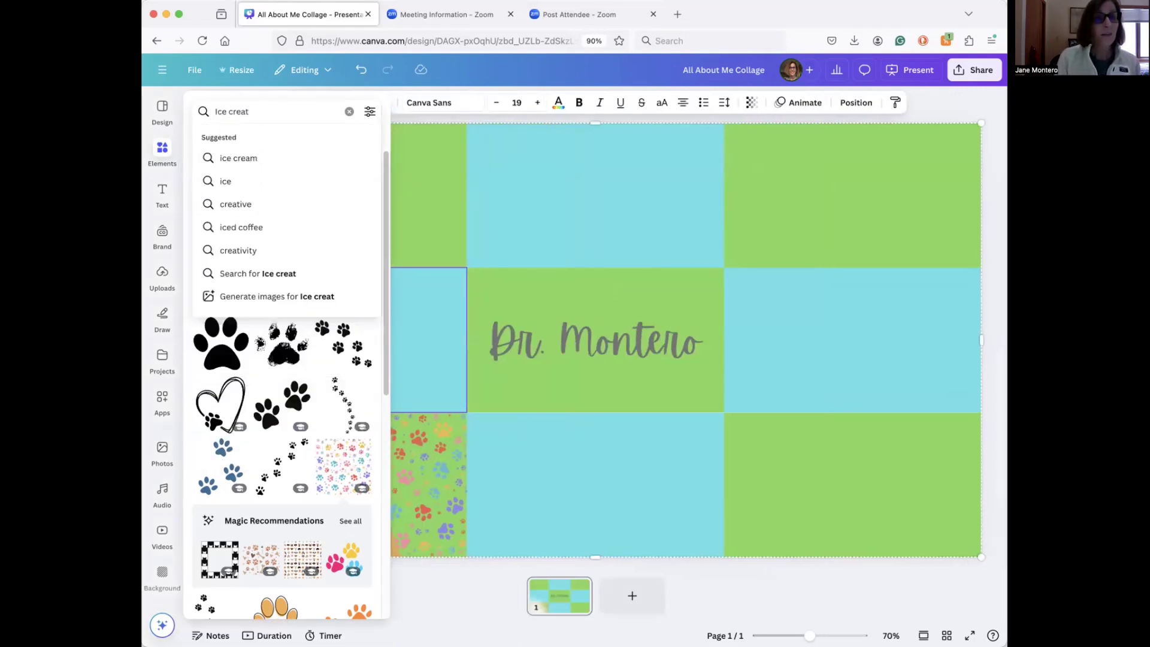
key(BackSpace)
text(m comes)
key(Return)
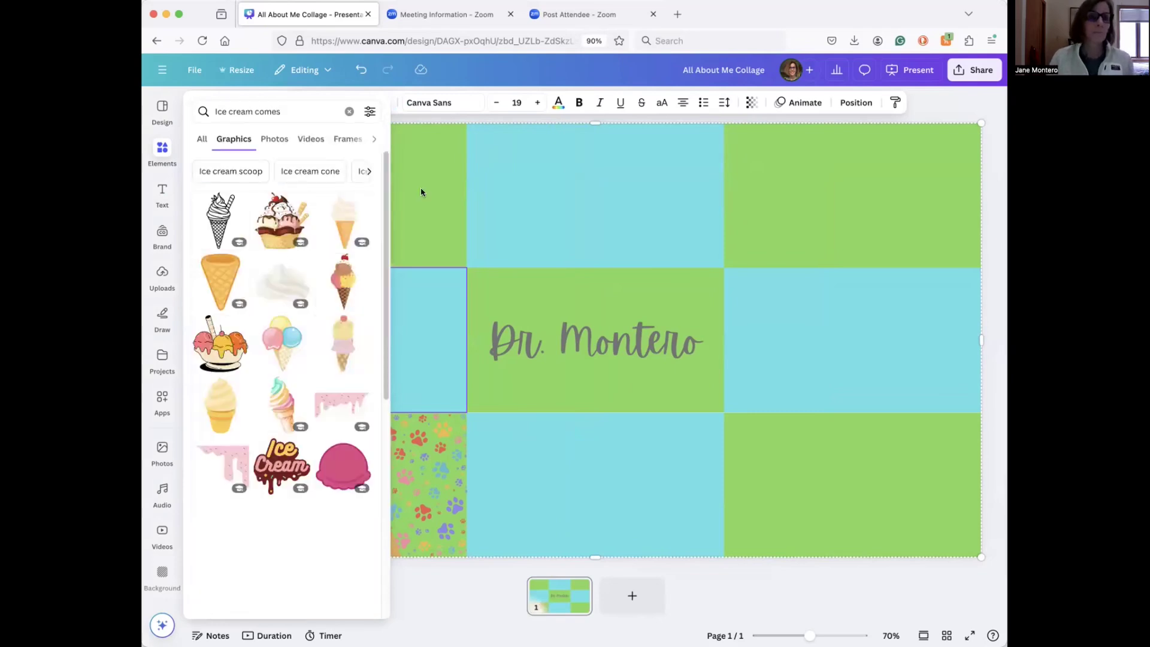
click(269, 110)
key(BackSpace)
text(n)
key(Return)
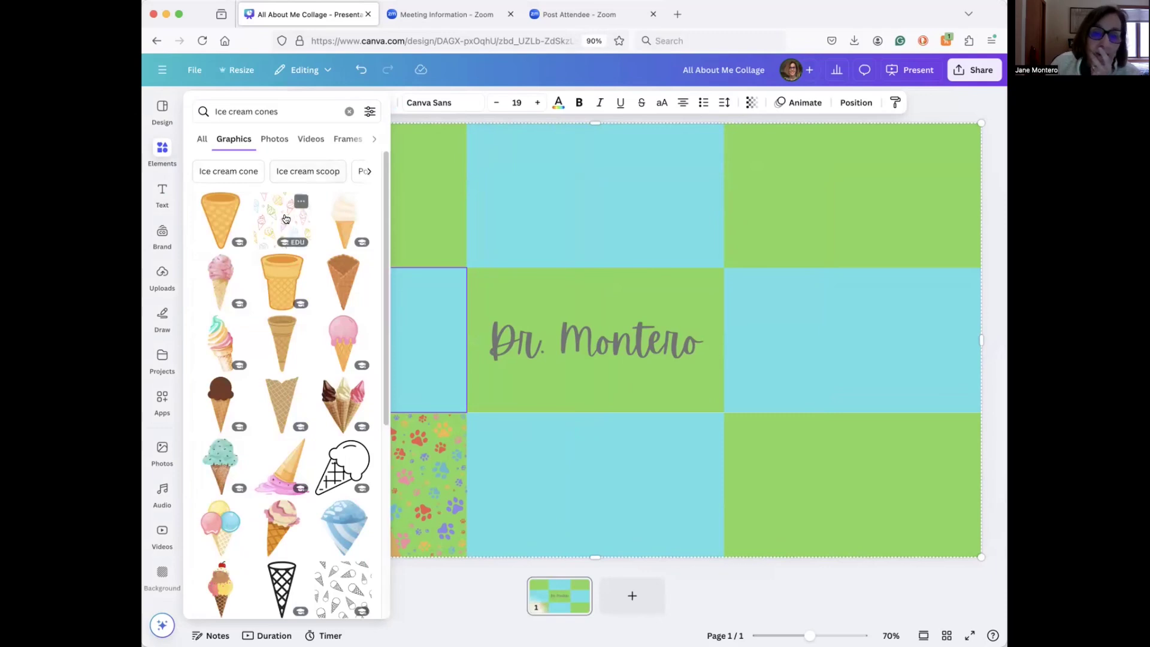
Add the ice-cream-cone pattern, resized to about 359×359, in the bottom-right cell
click(295, 200)
drag(605, 290, 821, 416)
drag(898, 384, 869, 412)
drag(791, 485, 898, 481)
Add the layered ice cream cone, shrunk and tilted about 10° clockwise, in the bottom-right cell
click(160, 151)
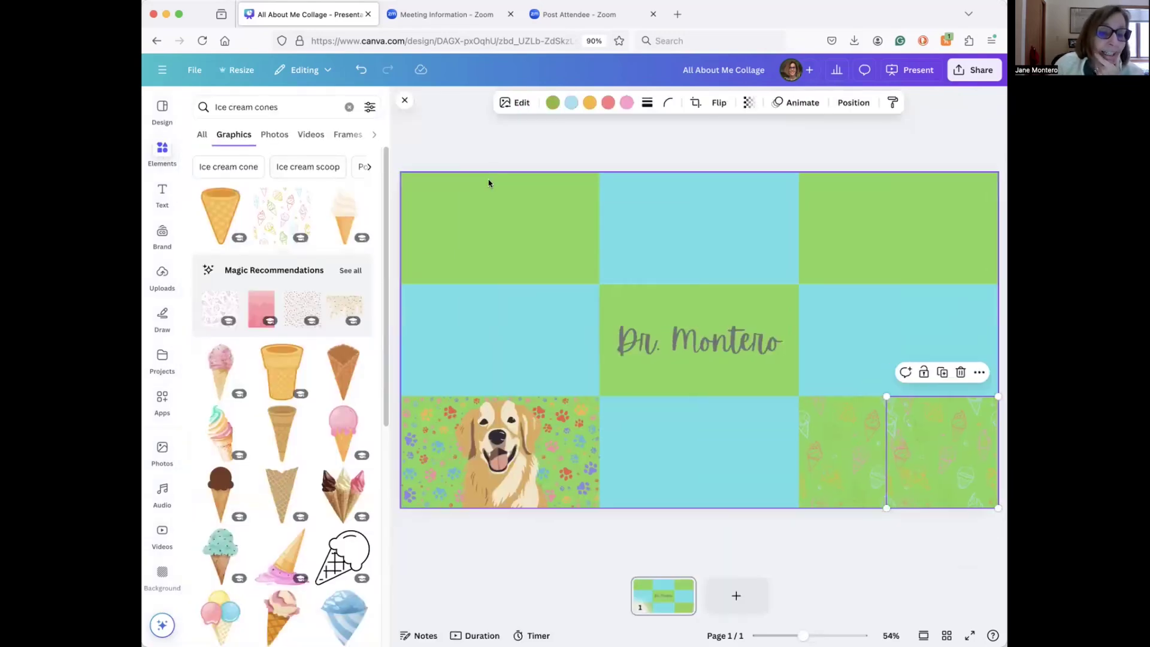
scroll(372, 383, down, 5)
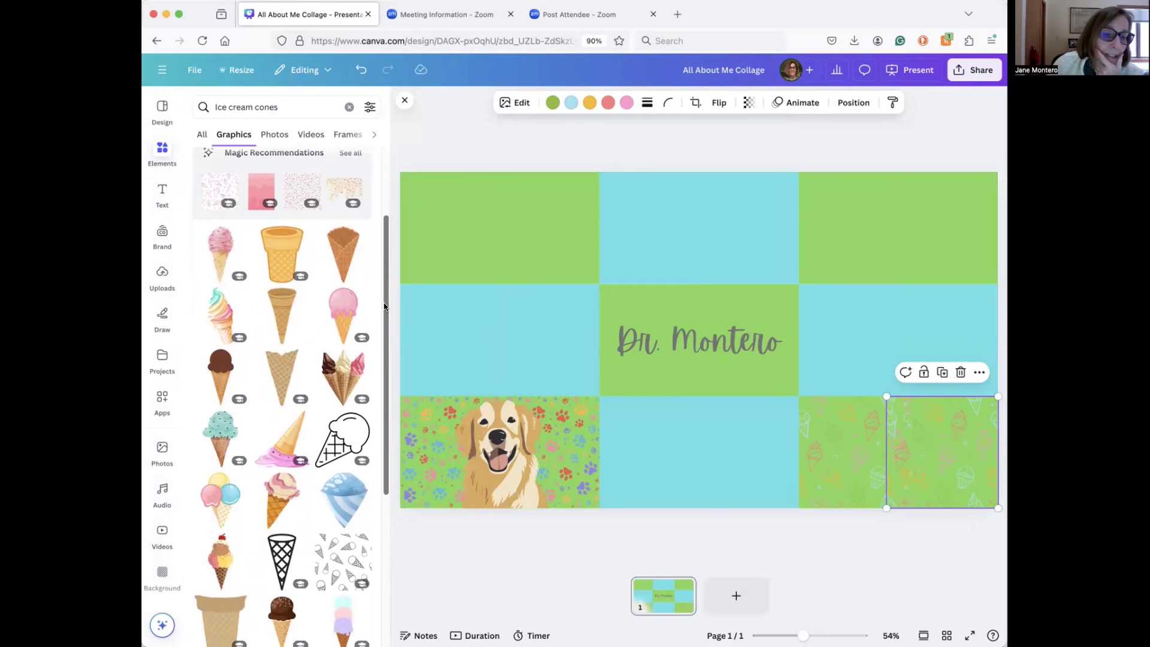
scroll(372, 384, down, 3)
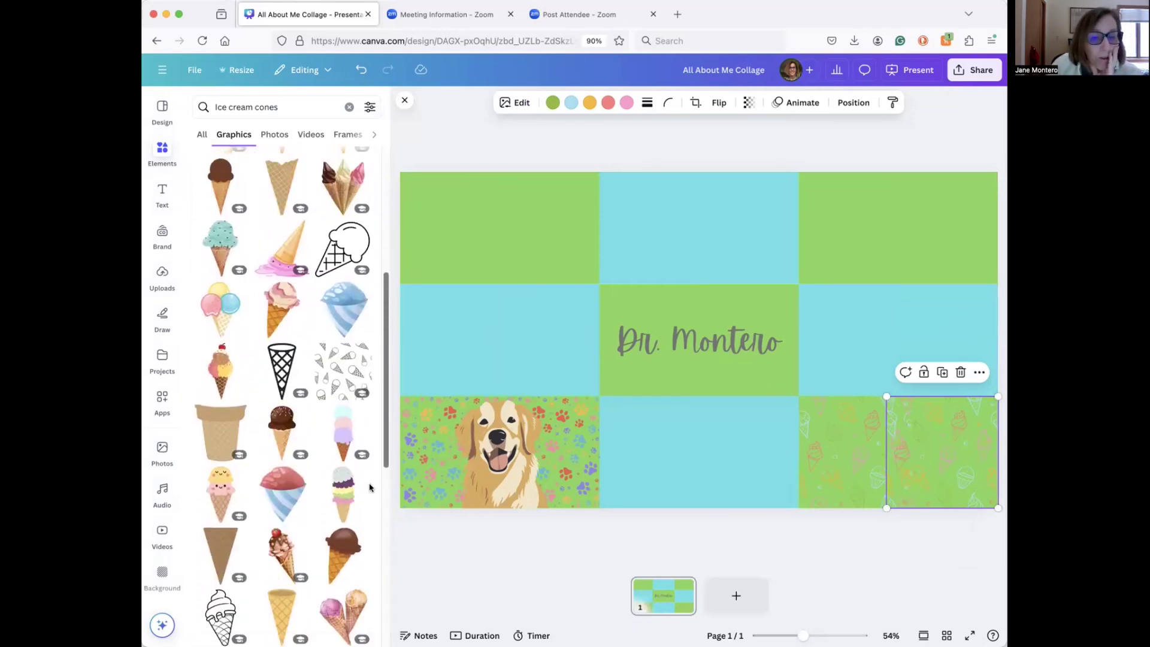
scroll(369, 487, up, 2)
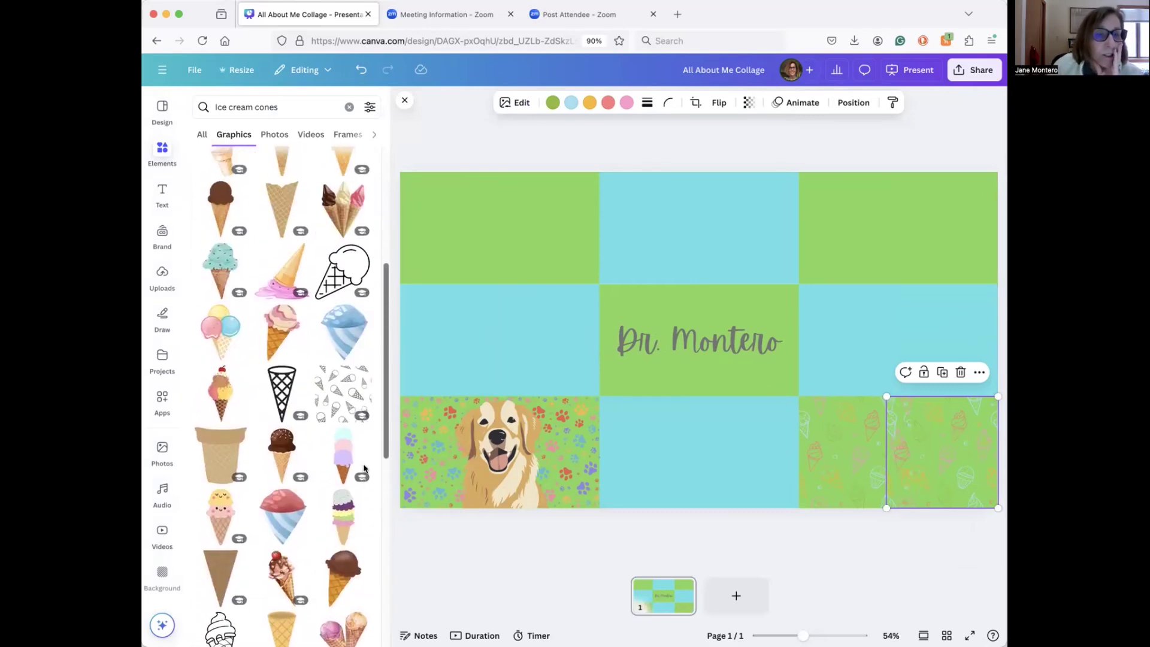
click(343, 509)
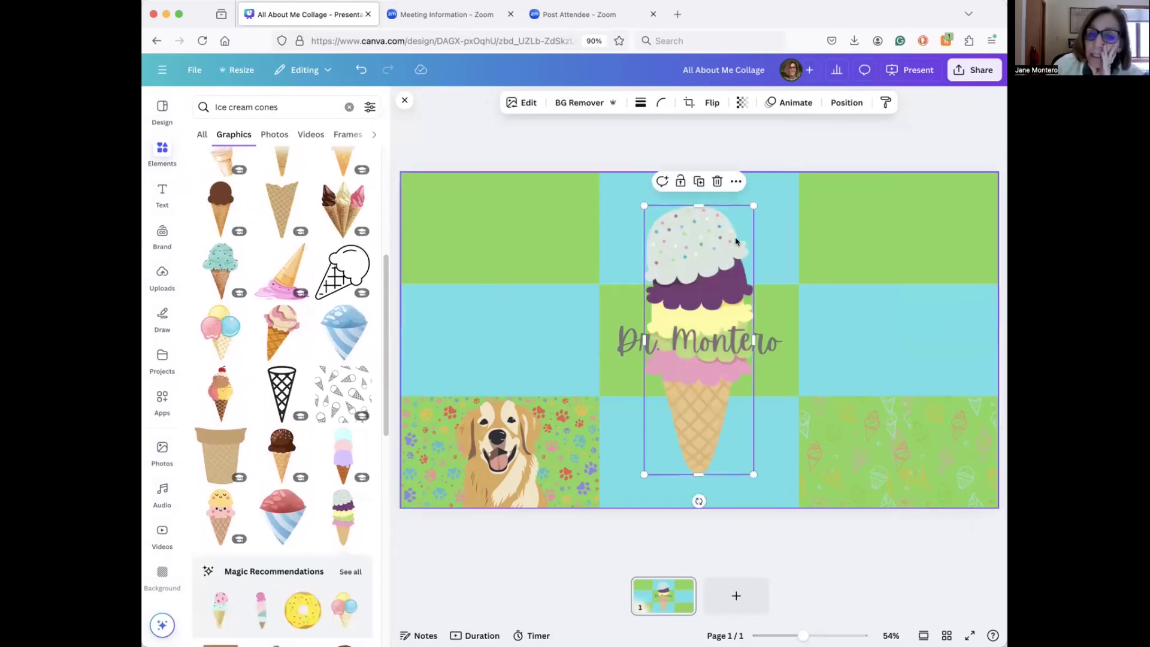
drag(716, 255, 842, 420)
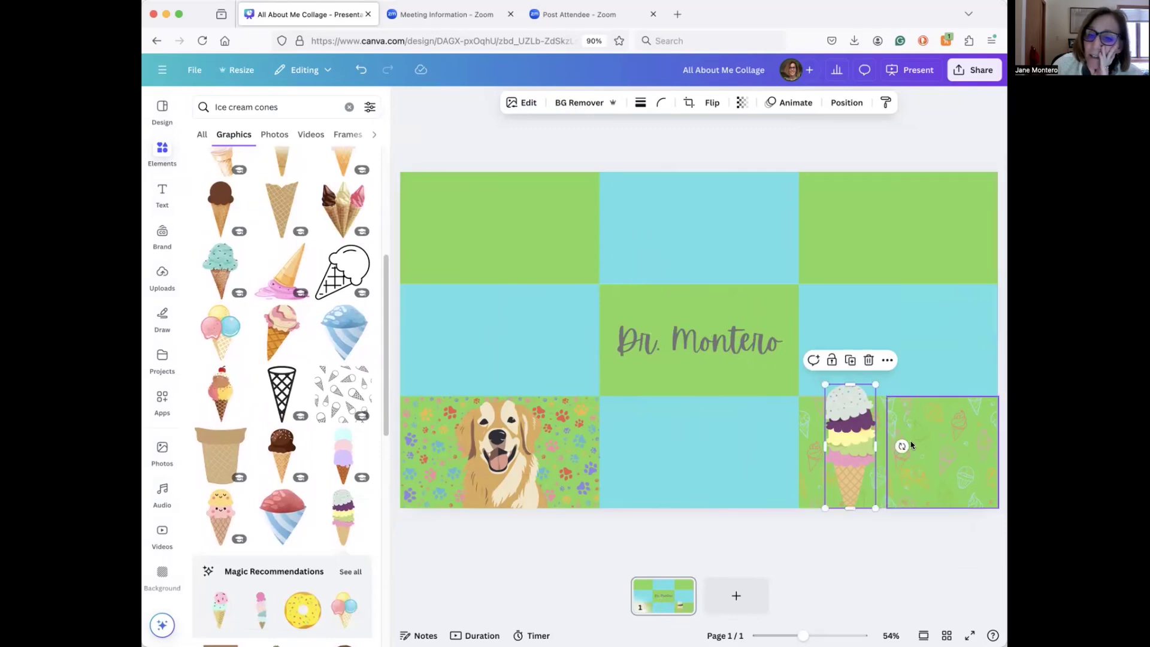
drag(901, 444, 842, 438)
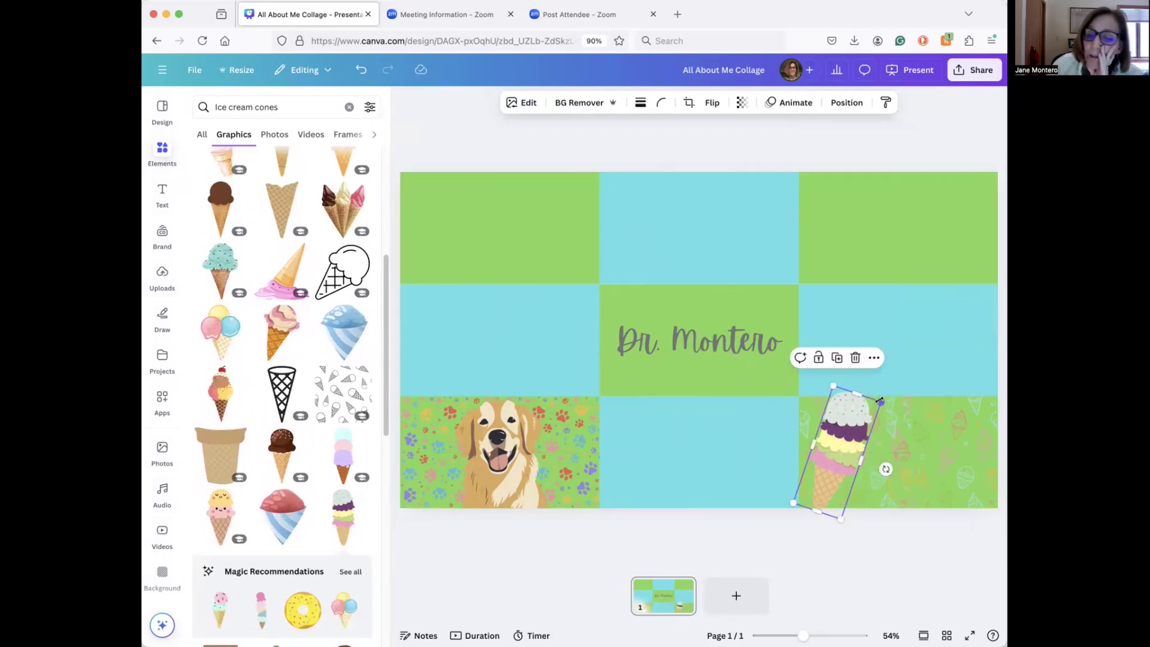
drag(879, 401, 872, 411)
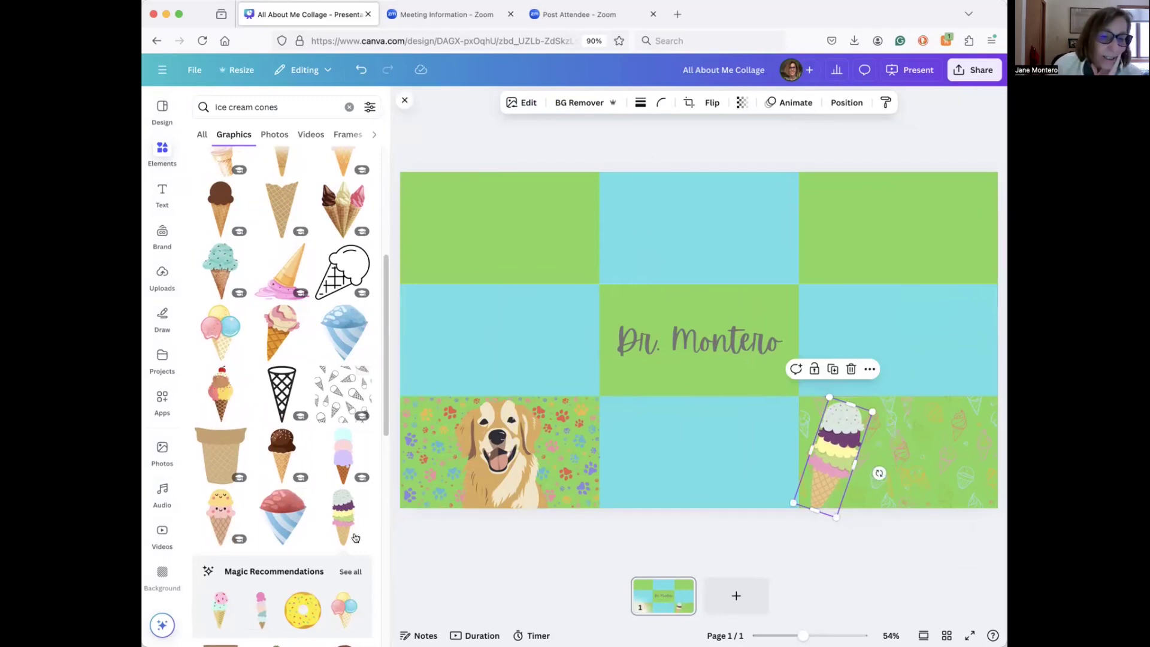
Add the cherry-topped cone, shrunk and tilted, near the page's right edge
click(231, 374)
drag(687, 259, 912, 291)
drag(980, 239, 913, 393)
drag(890, 449, 963, 464)
drag(922, 423, 927, 421)
click(908, 545)
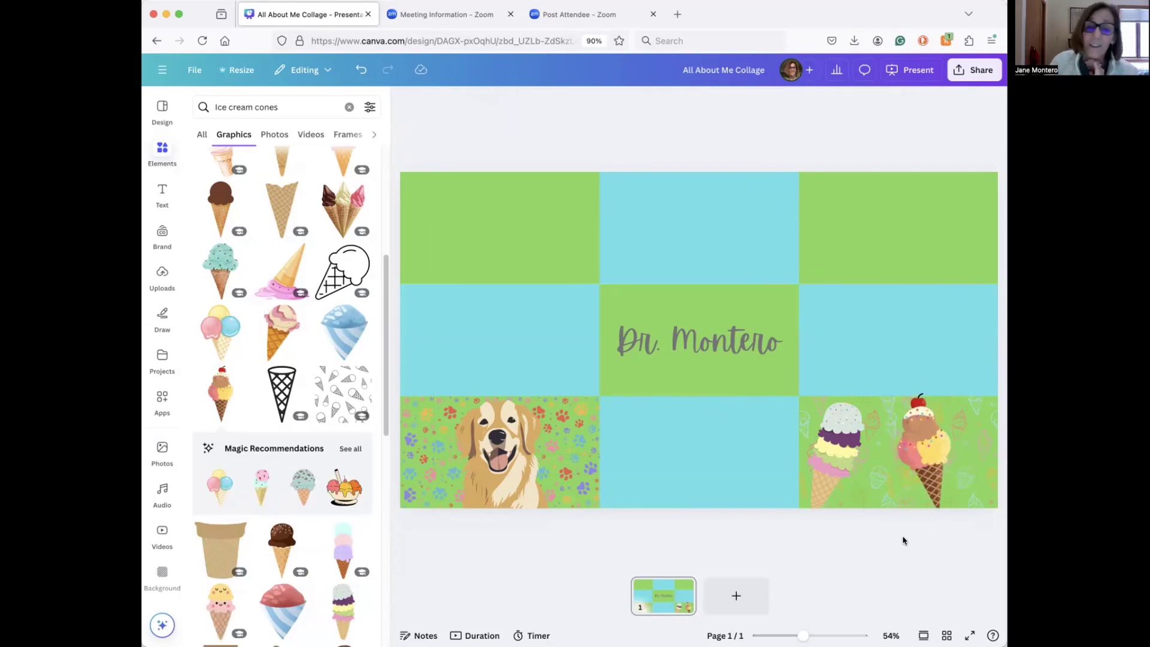
Download the collage as PNG via Share > Download, saving All About Me Collage.png
click(976, 70)
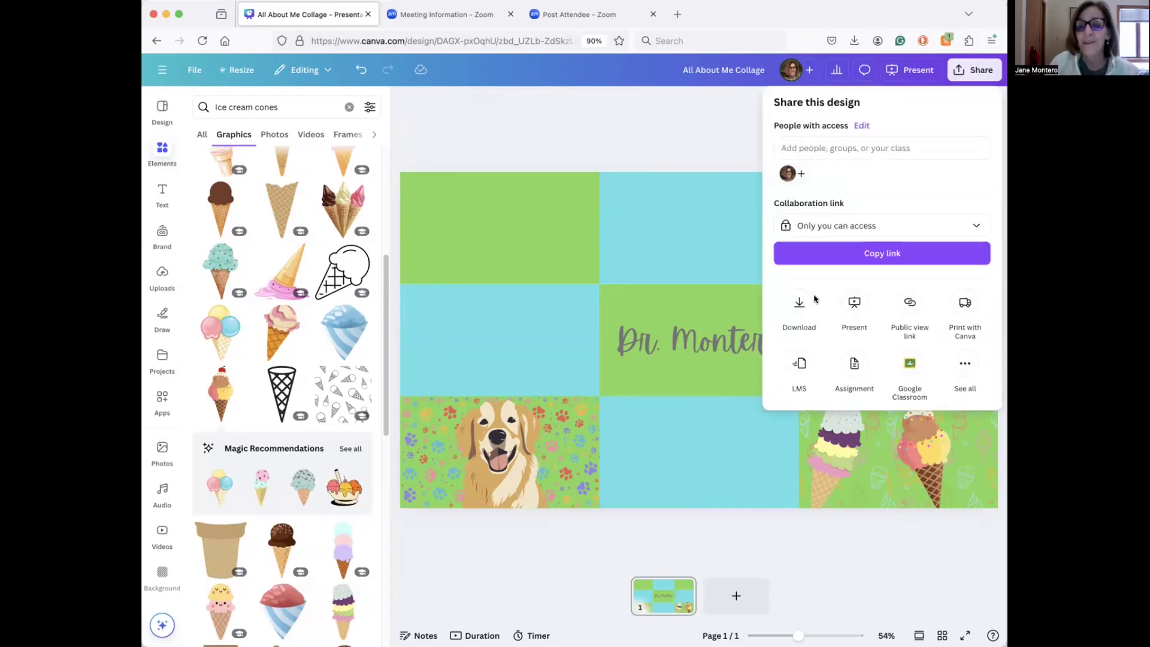
click(799, 302)
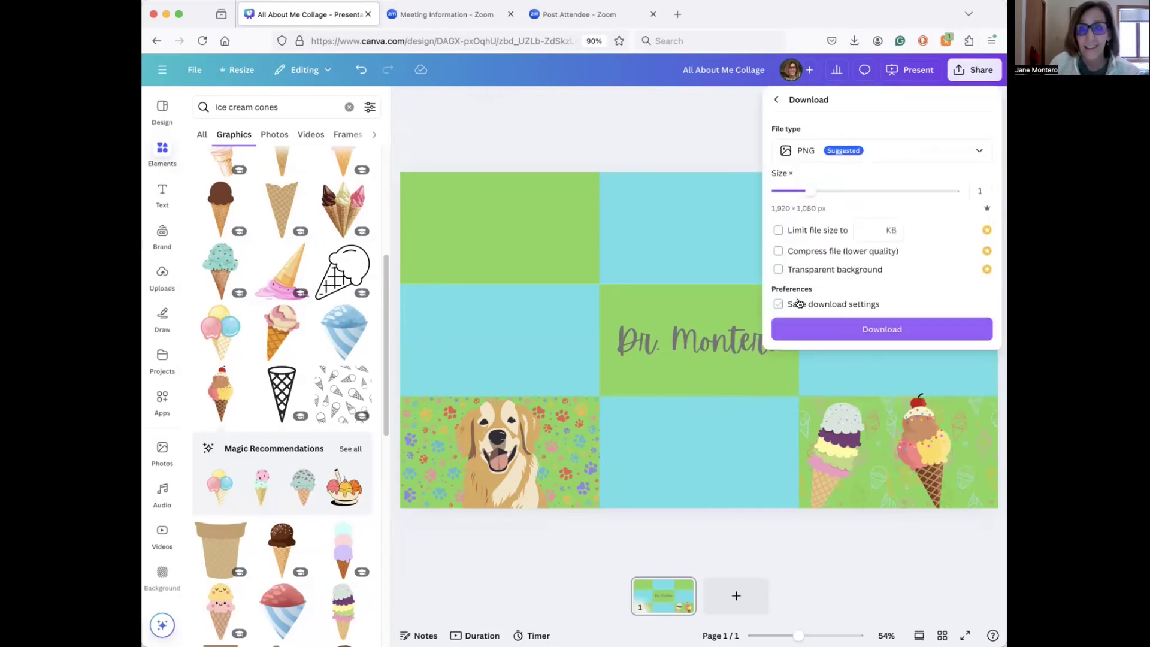
click(882, 328)
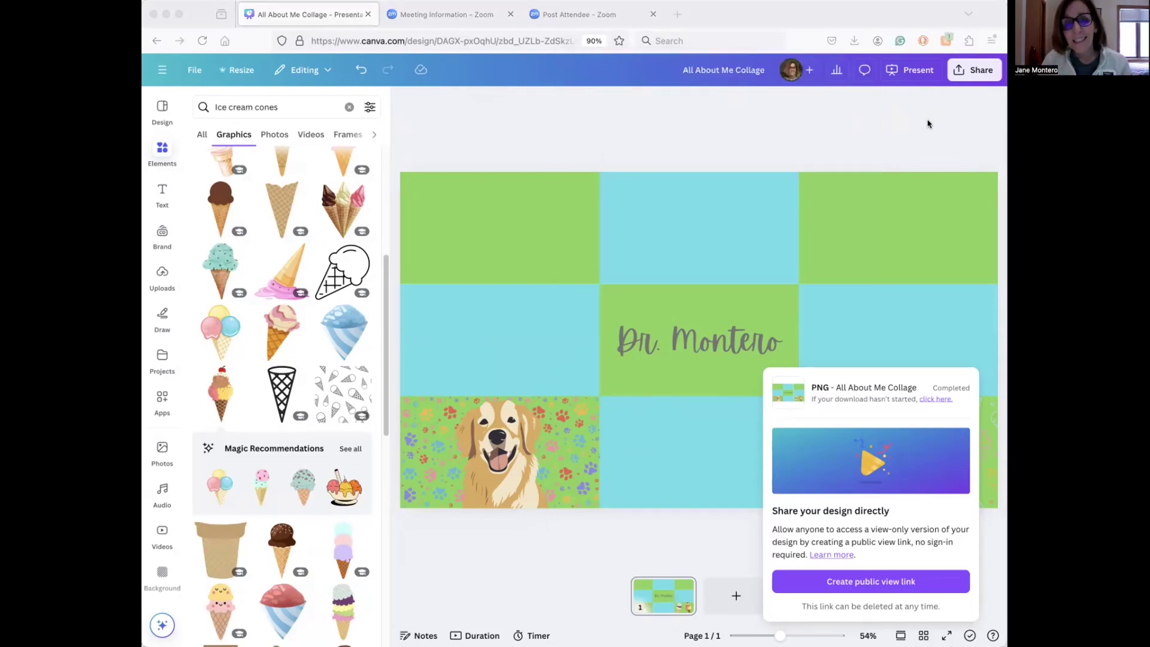
click(927, 124)
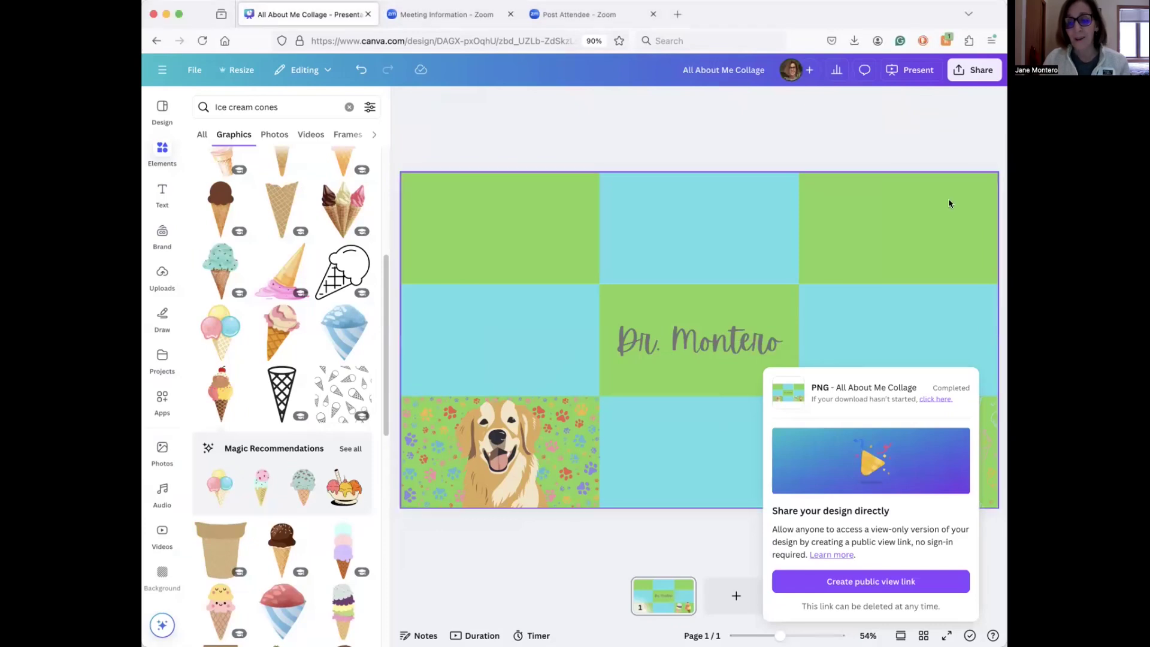